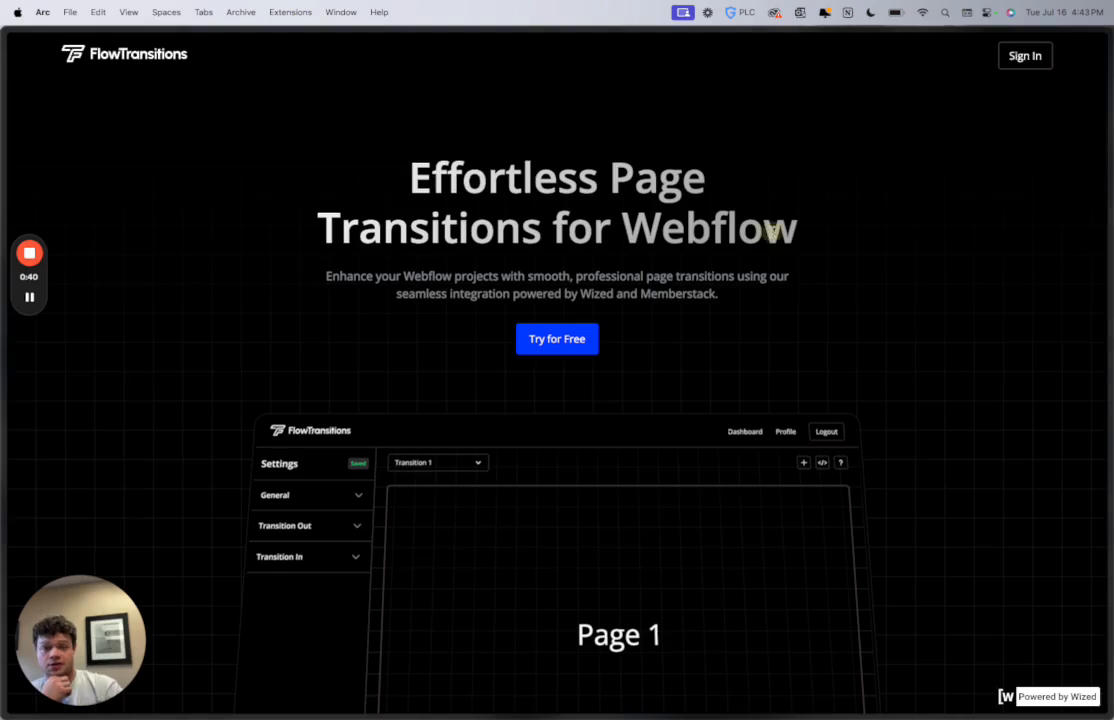
# Check the site address and review the Basic and Unlimited plans in the home page's pricing section.
pyautogui.press('super+l')
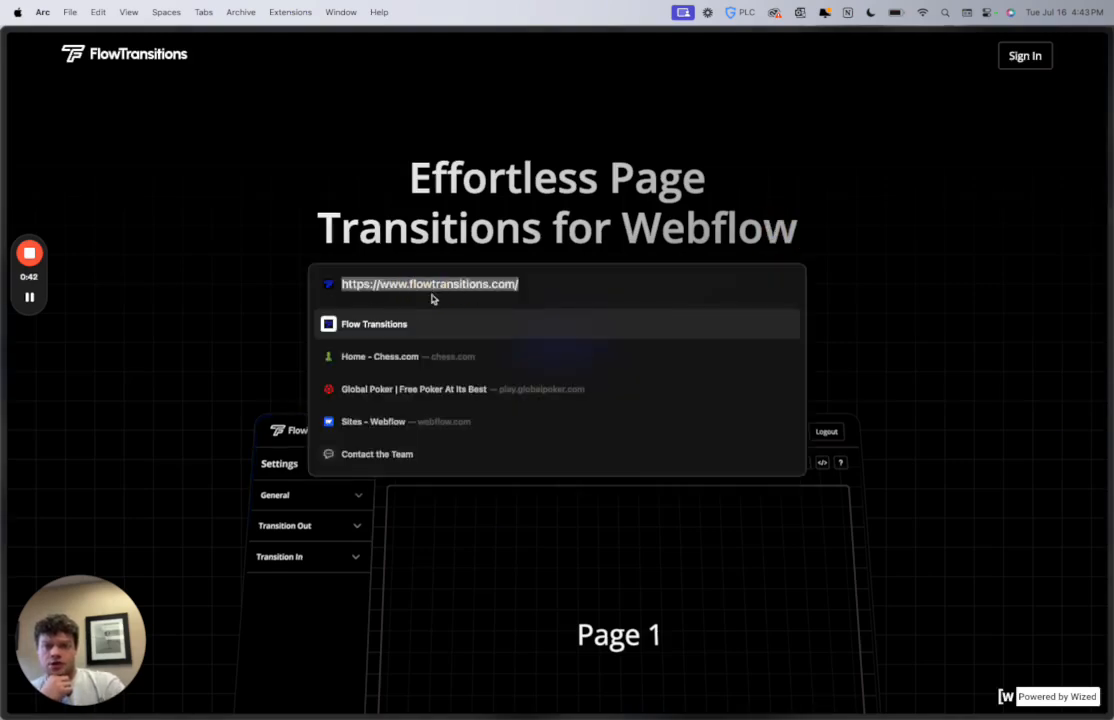
pyautogui.press('Escape')
pyautogui.scroll(-10, 338, 450)
pyautogui.scroll(-5, 362, 459)
pyautogui.scroll(-1, 468, 415)
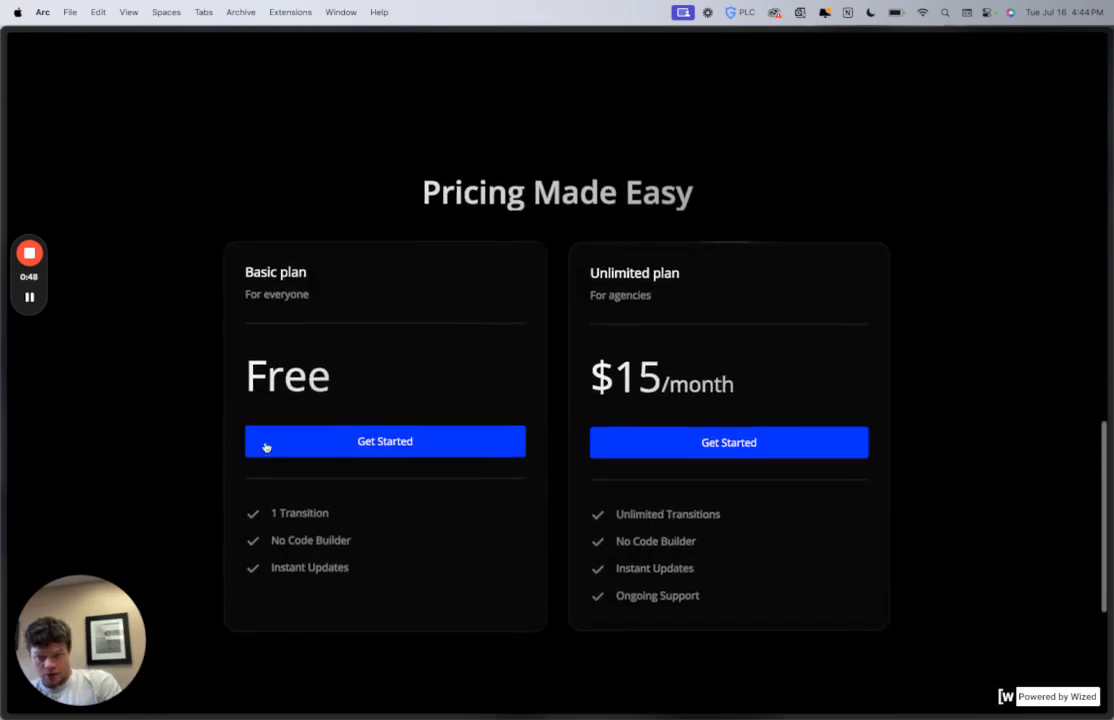
pyautogui.moveTo(268, 513); pyautogui.dragTo(373, 515)
pyautogui.click(378, 521)
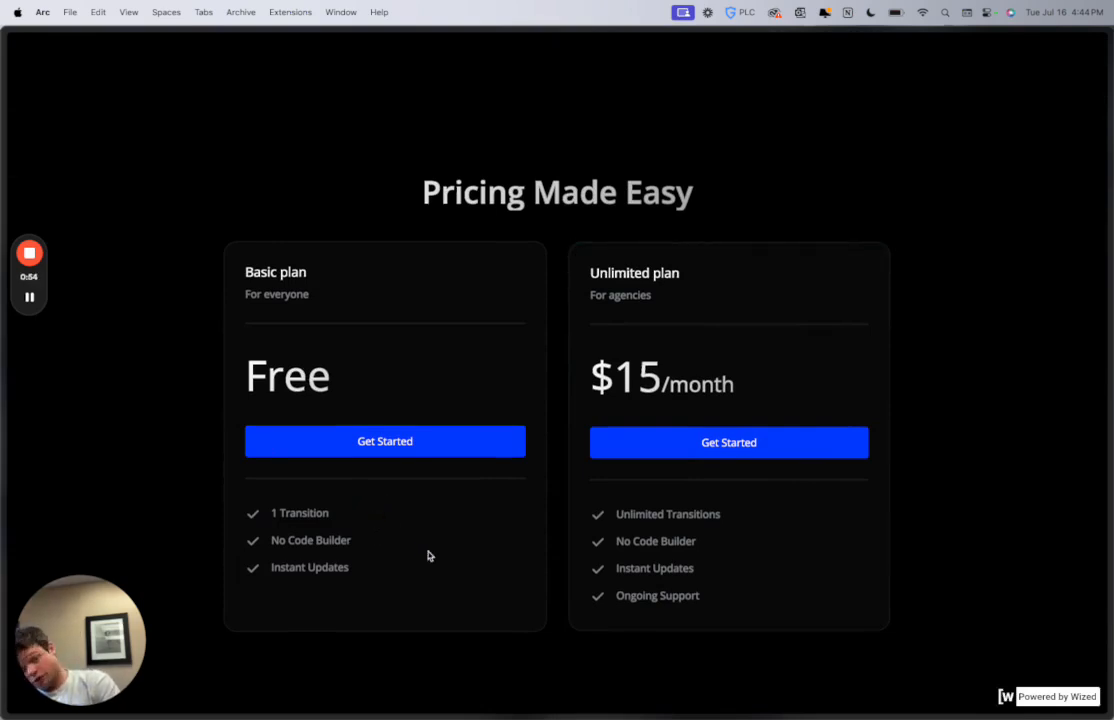
pyautogui.moveTo(618, 510); pyautogui.dragTo(786, 632)
pyautogui.click(786, 632)
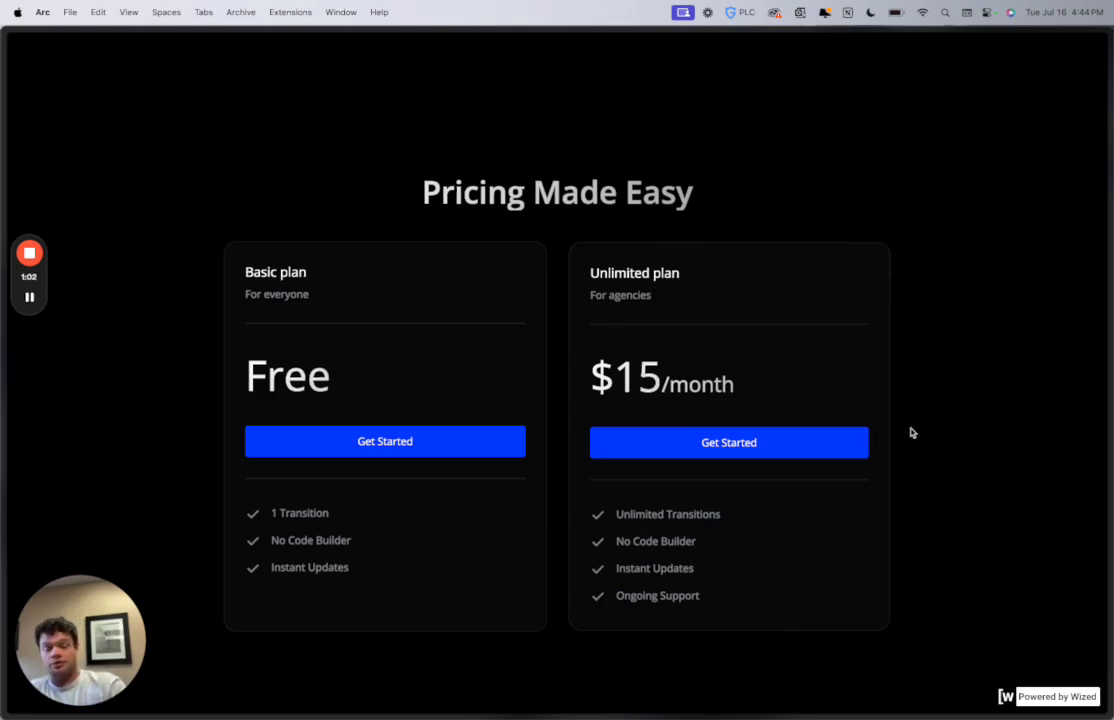
pyautogui.scroll(20, 912, 431)
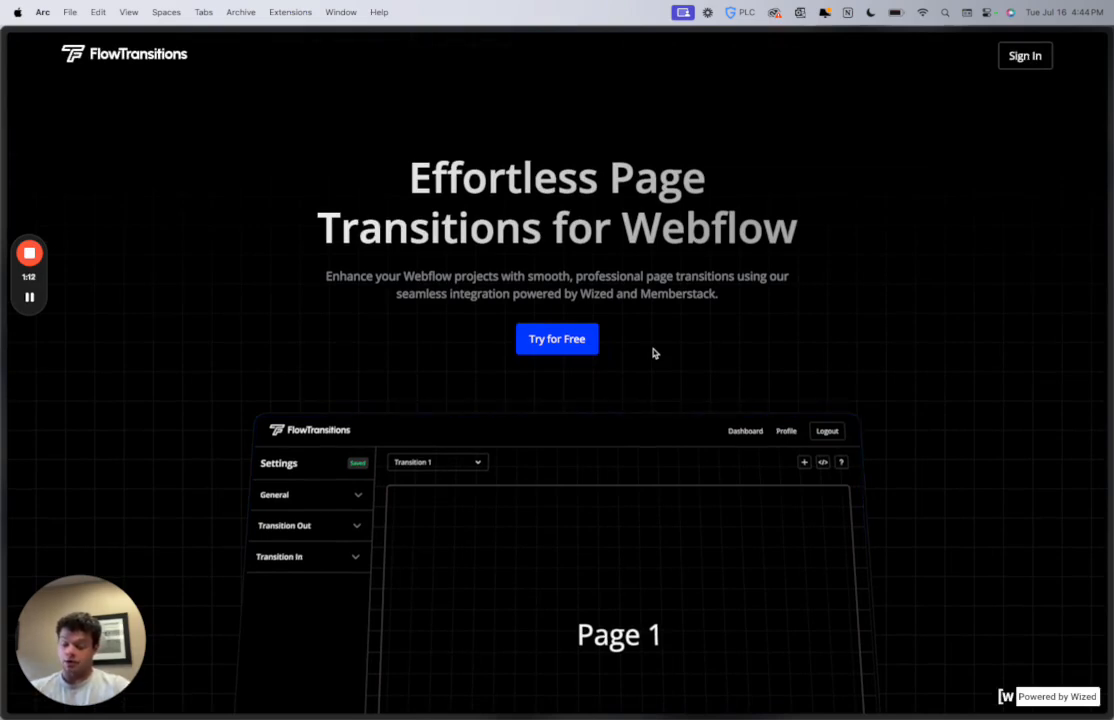
# Sign in to the FlowTransitions account to reach the transition dashboard.
pyautogui.click(1030, 57)
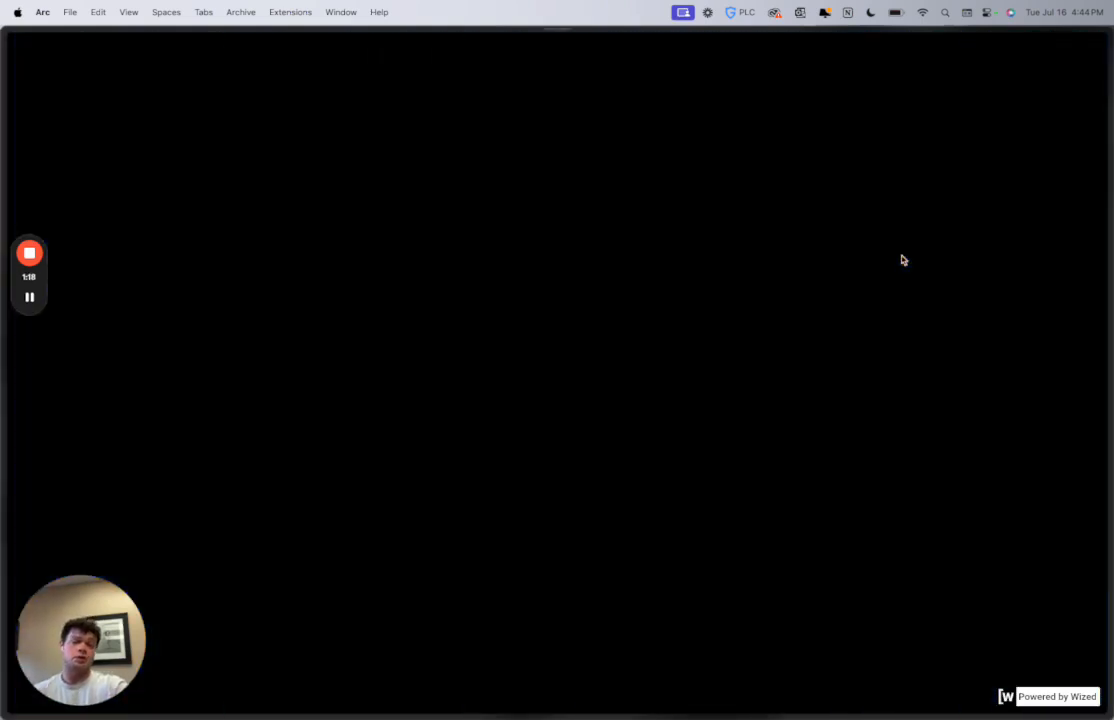
pyautogui.click(490, 323)
pyautogui.click(562, 362)
pyautogui.click(537, 418)
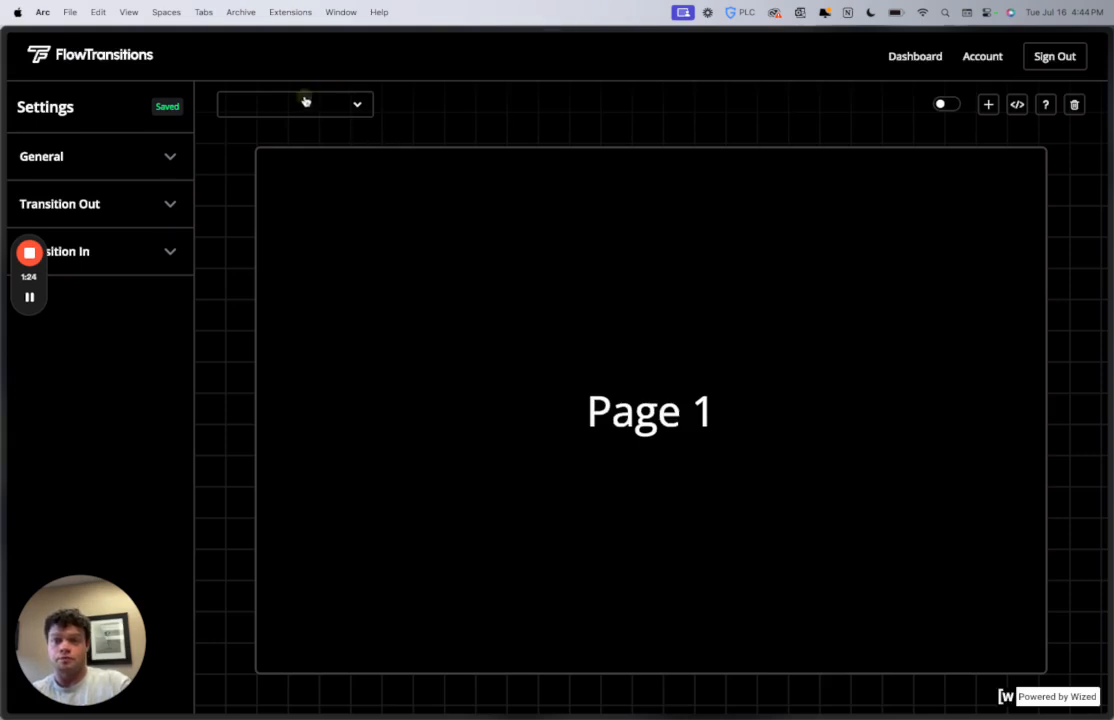
# Check the list of available transitions and preview the Ricava Transition between Page 1 and Page 2.
pyautogui.click(352, 102)
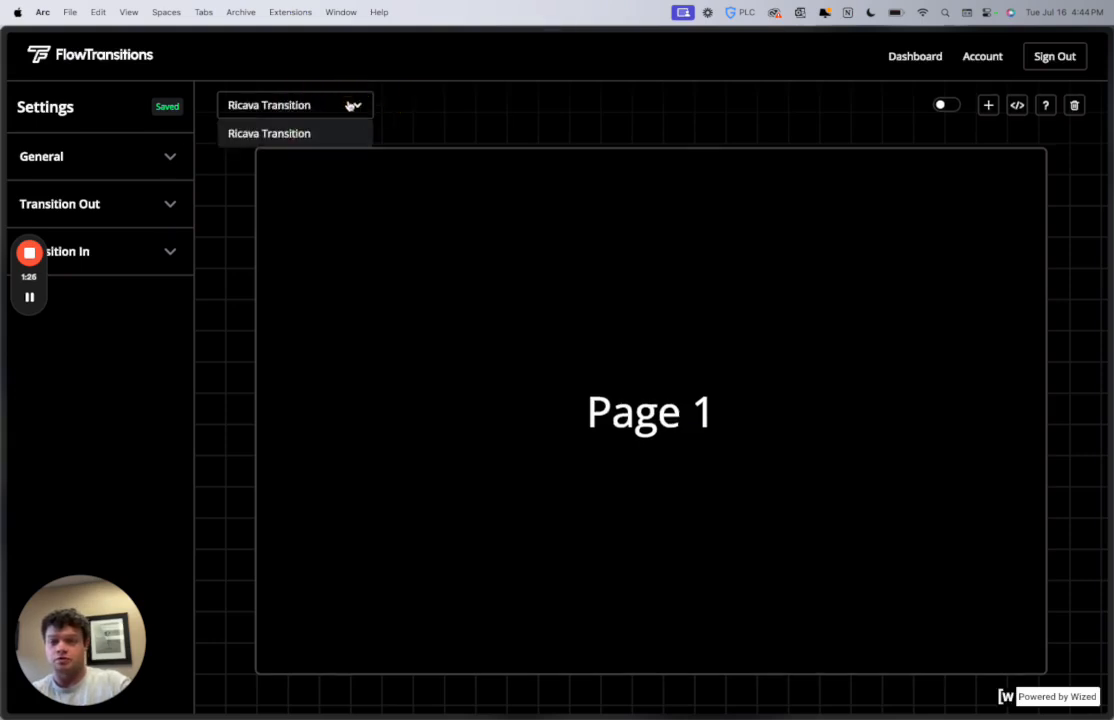
pyautogui.click(428, 112)
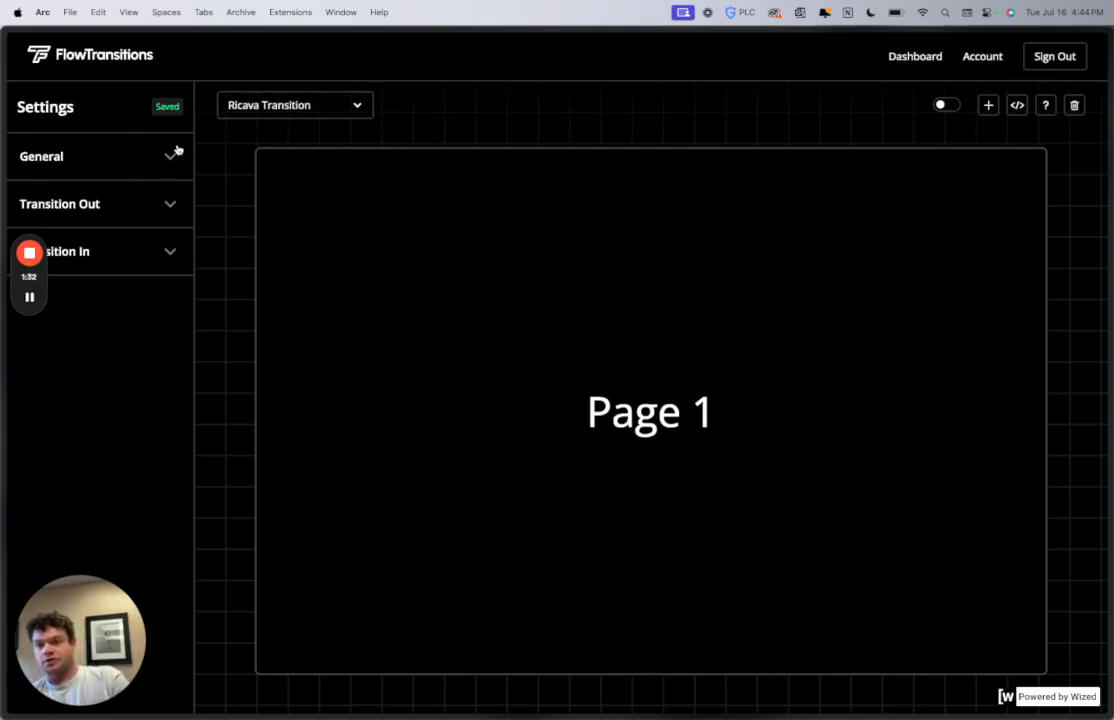
pyautogui.click(654, 436)
pyautogui.click(572, 410)
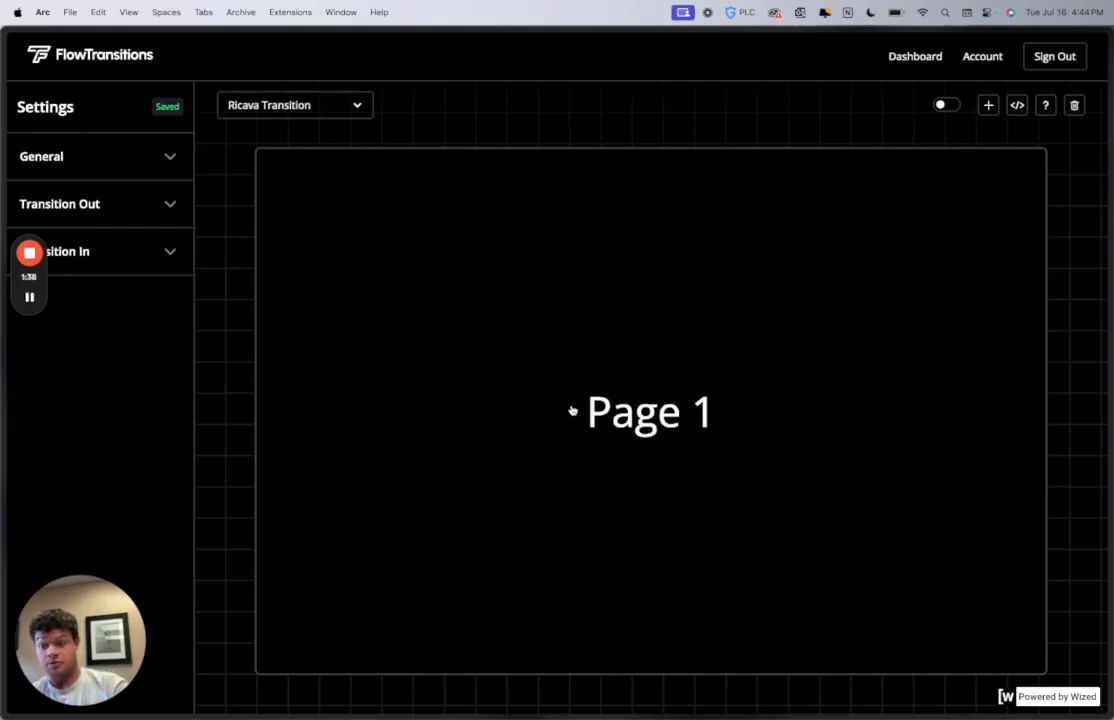
pyautogui.click(572, 410)
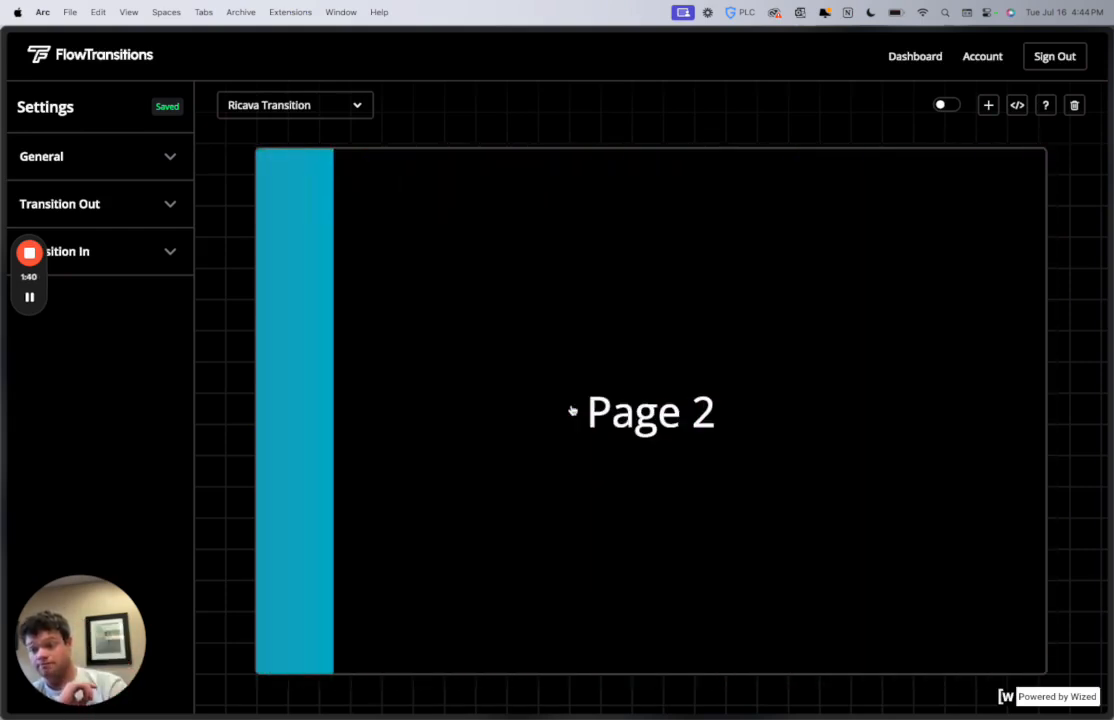
pyautogui.click(572, 410)
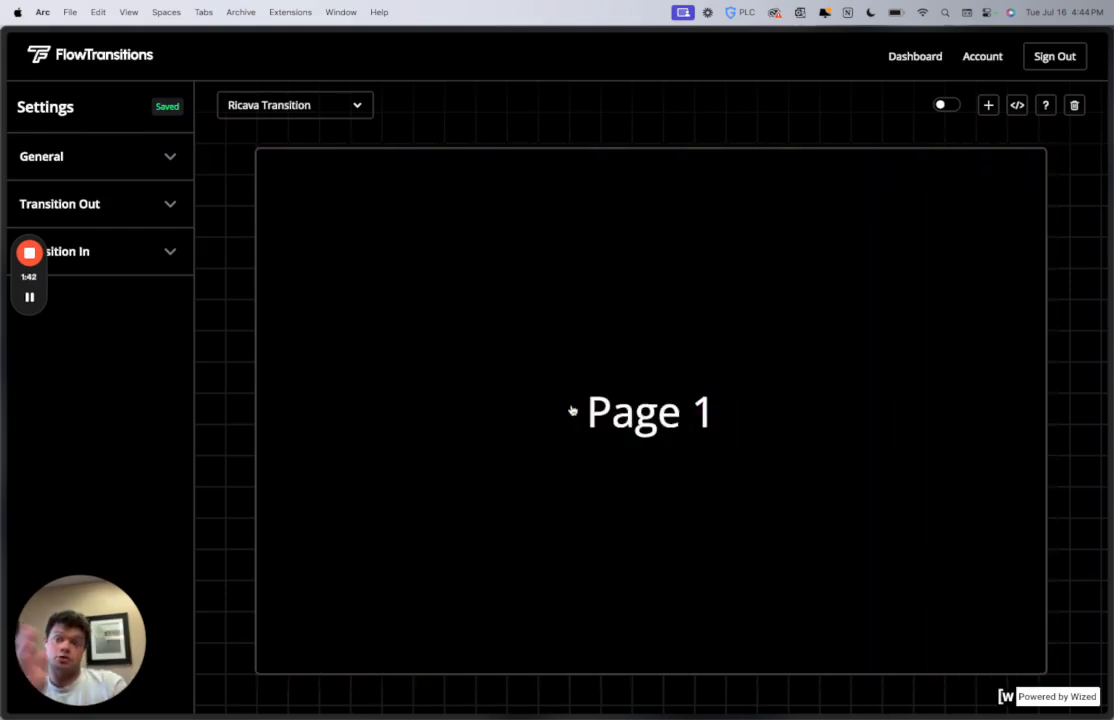
# Rename the transition as "Ricava Transition 1" in the General settings, save it and check its name in the transition list.
pyautogui.click(113, 156)
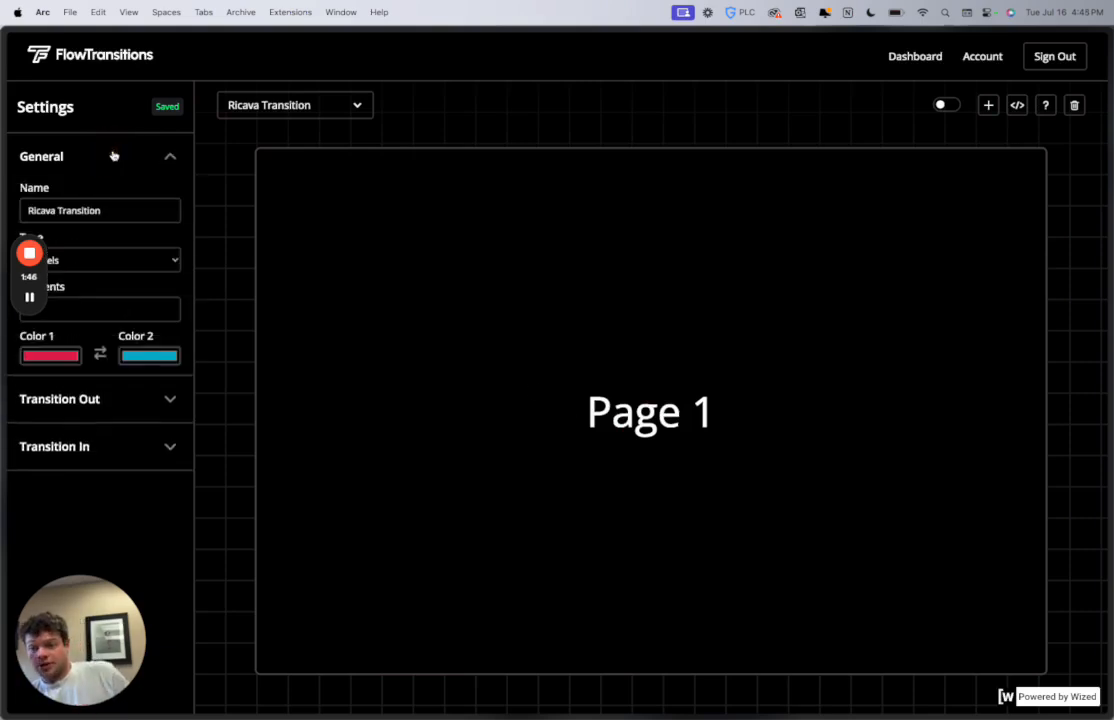
pyautogui.moveTo(44, 342); pyautogui.dragTo(1092, 310)
pyautogui.click(90, 260)
pyautogui.click(112, 211)
pyautogui.write('1')
pyautogui.press('Tab')
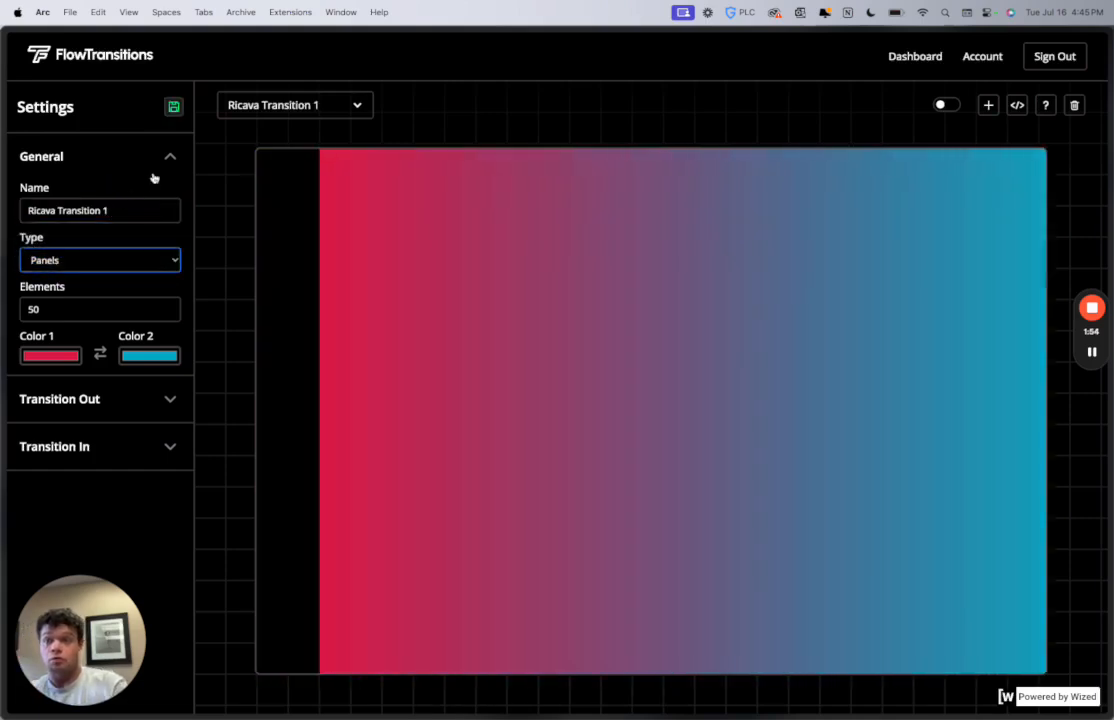
pyautogui.click(173, 108)
pyautogui.click(240, 108)
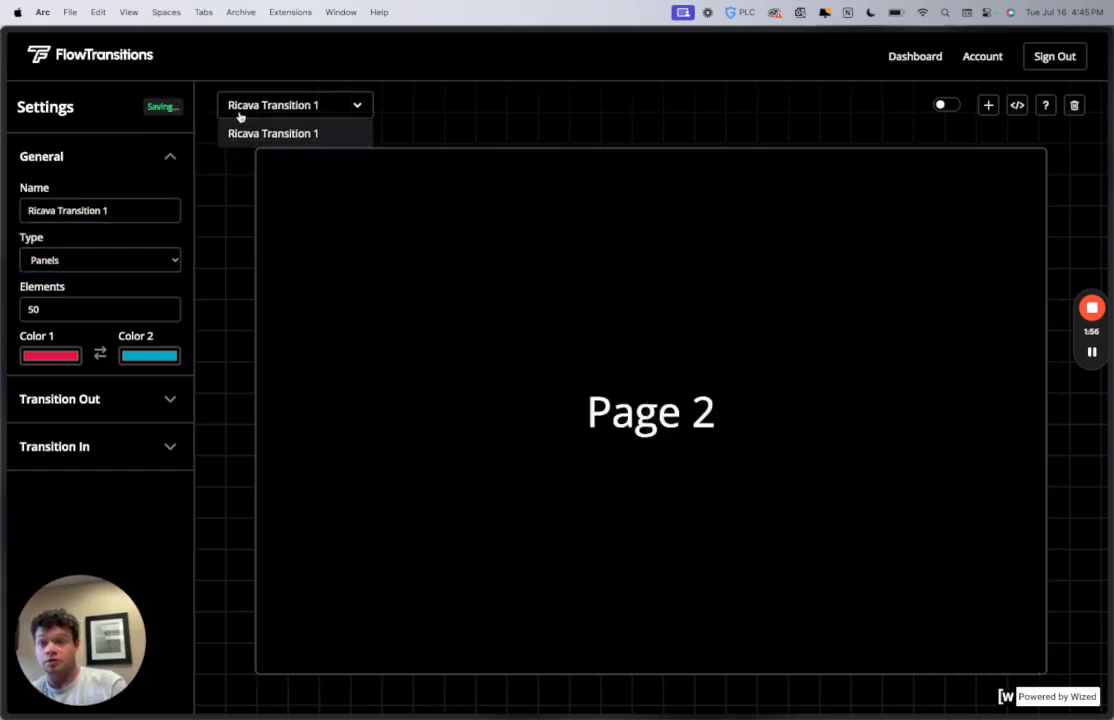
pyautogui.click(212, 156)
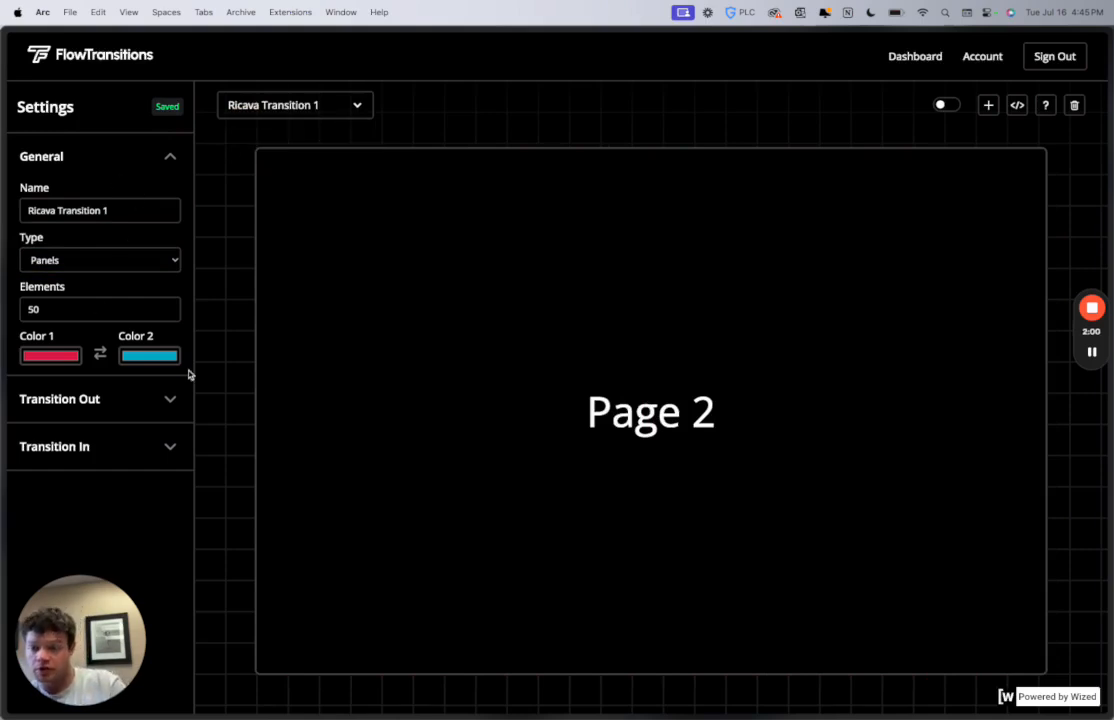
# Keep Panels as the transition type, set the number of elements to 10 and preview the animation.
pyautogui.click(55, 260)
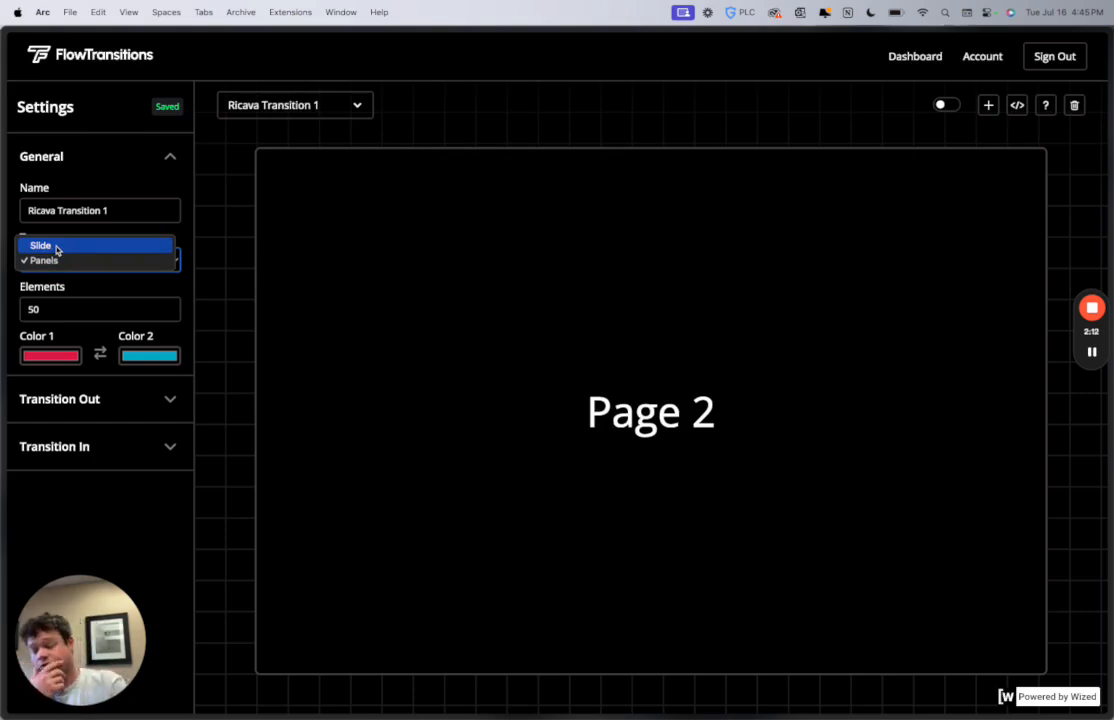
pyautogui.click(58, 263)
pyautogui.click(56, 311)
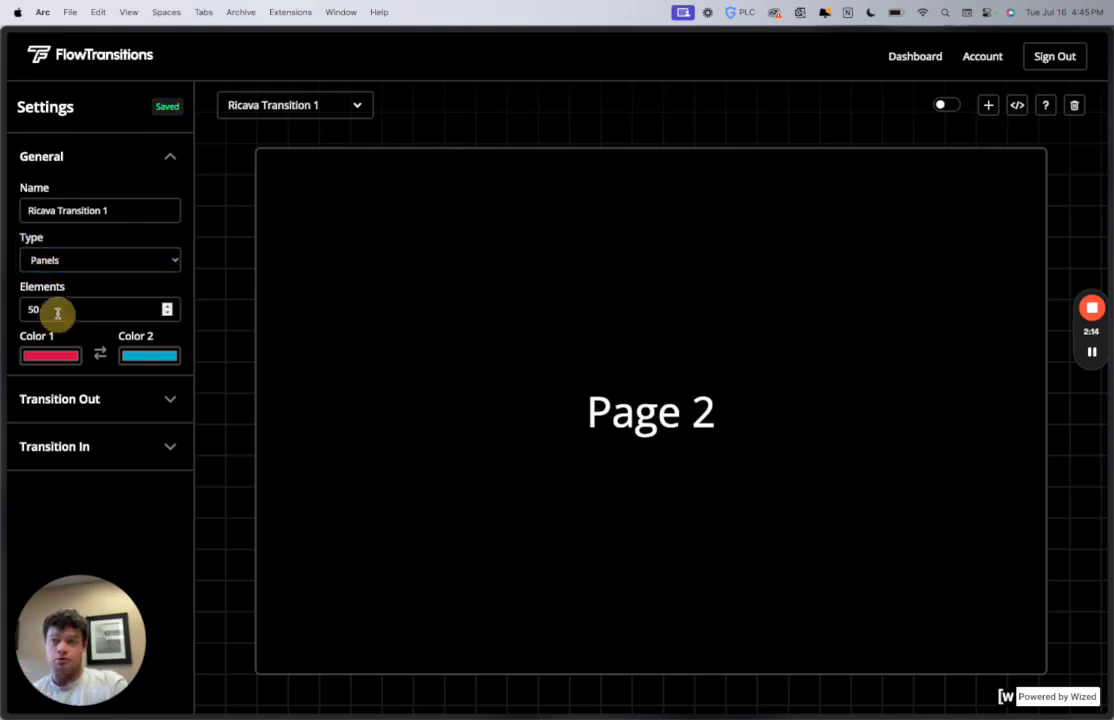
pyautogui.click(301, 319)
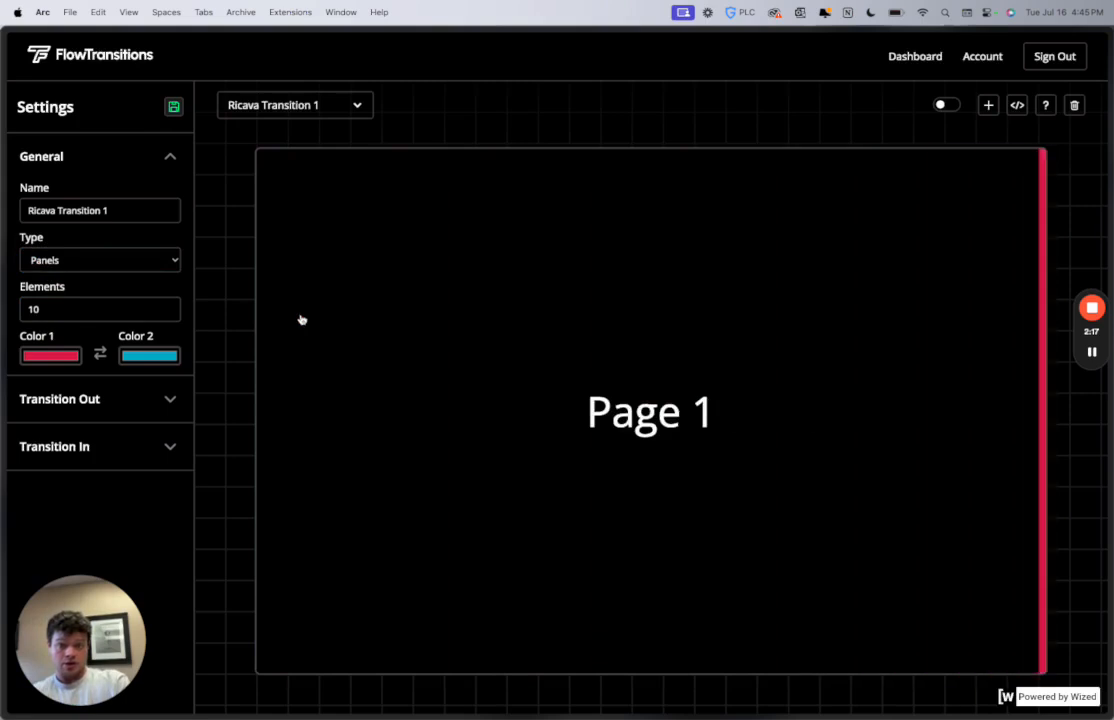
pyautogui.click(291, 322)
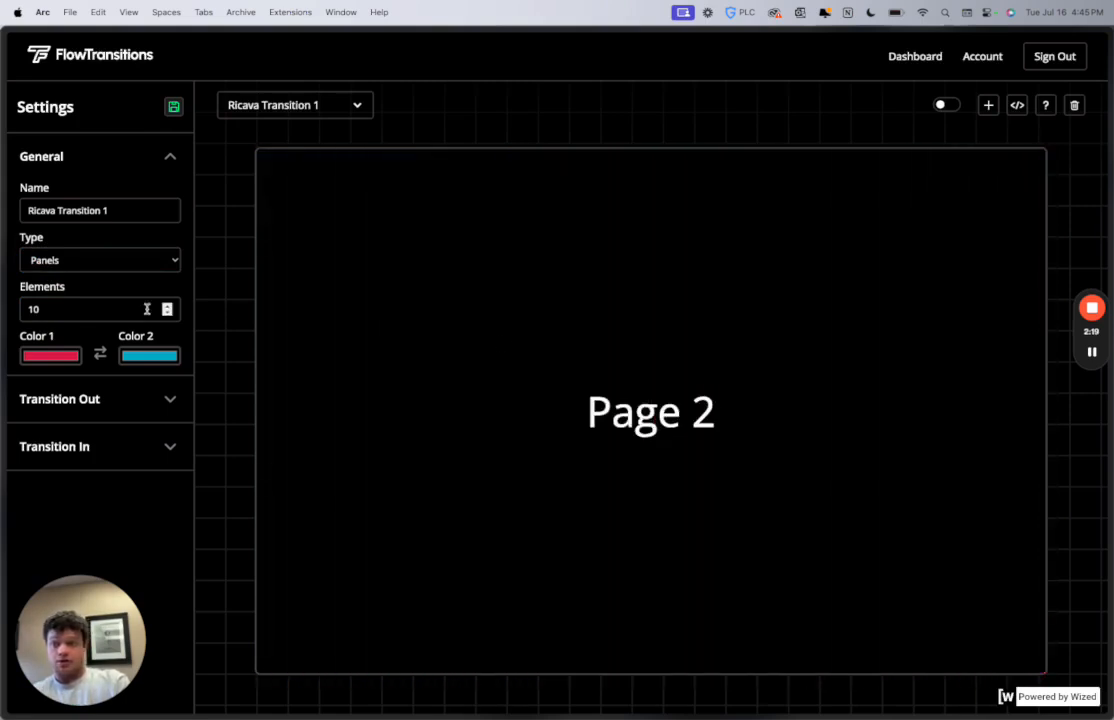
# Set the number of elements to 50 and preview the panel transition.
pyautogui.click(99, 314)
pyautogui.press('BackSpace')
pyautogui.press('BackSpace')
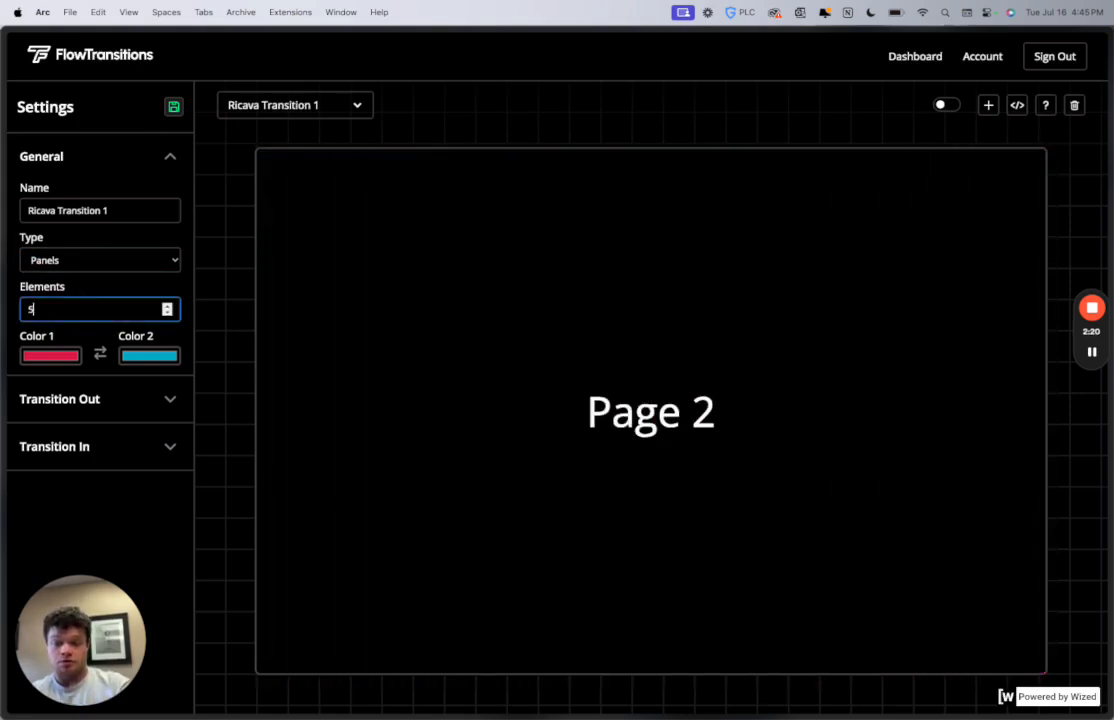
pyautogui.write('50')
pyautogui.click(398, 303)
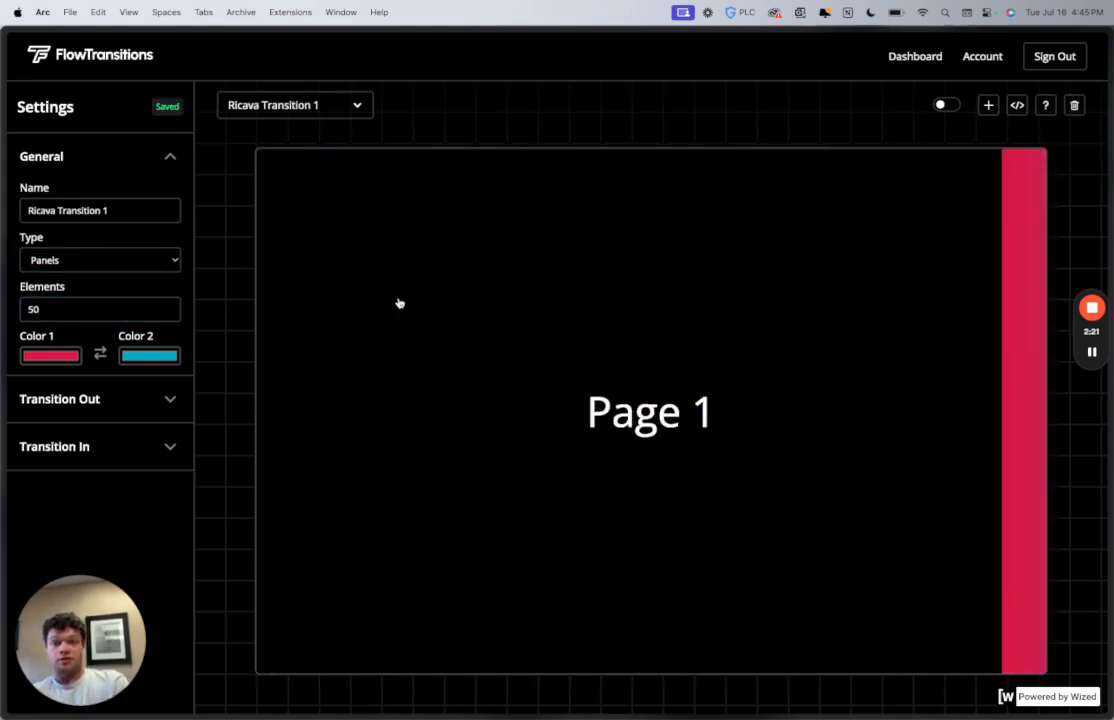
# Set the number of elements to 100 and preview the finer panels.
pyautogui.click(98, 316)
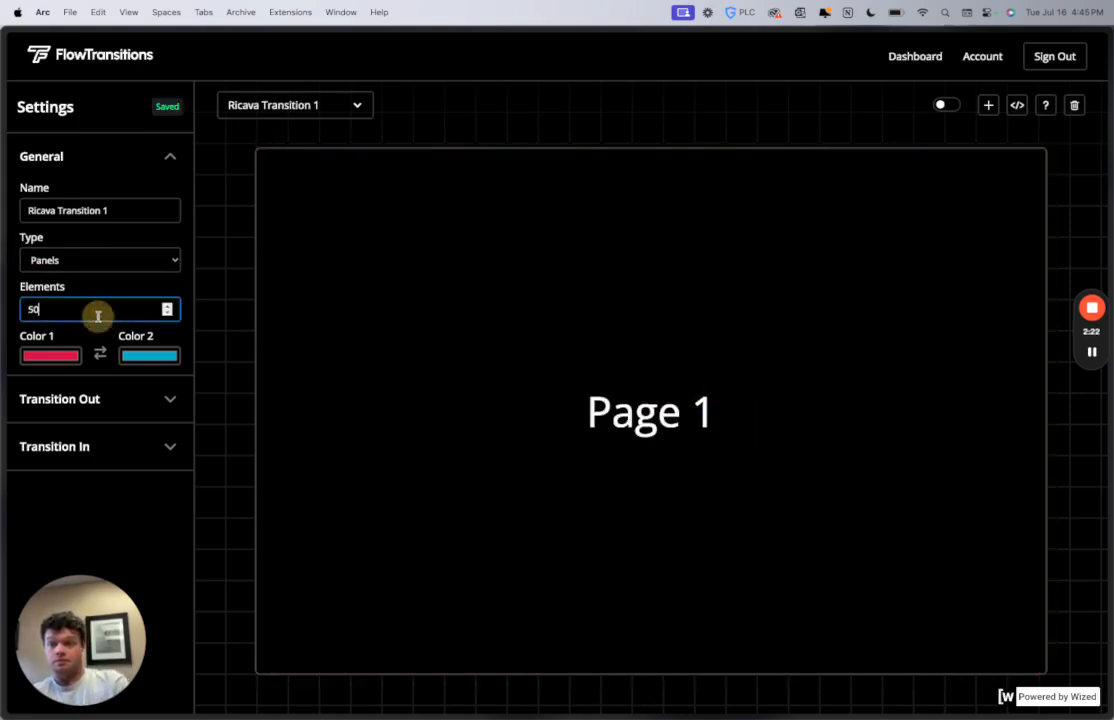
pyautogui.press('BackSpace')
pyautogui.press('BackSpace')
pyautogui.write('100')
pyautogui.click(428, 366)
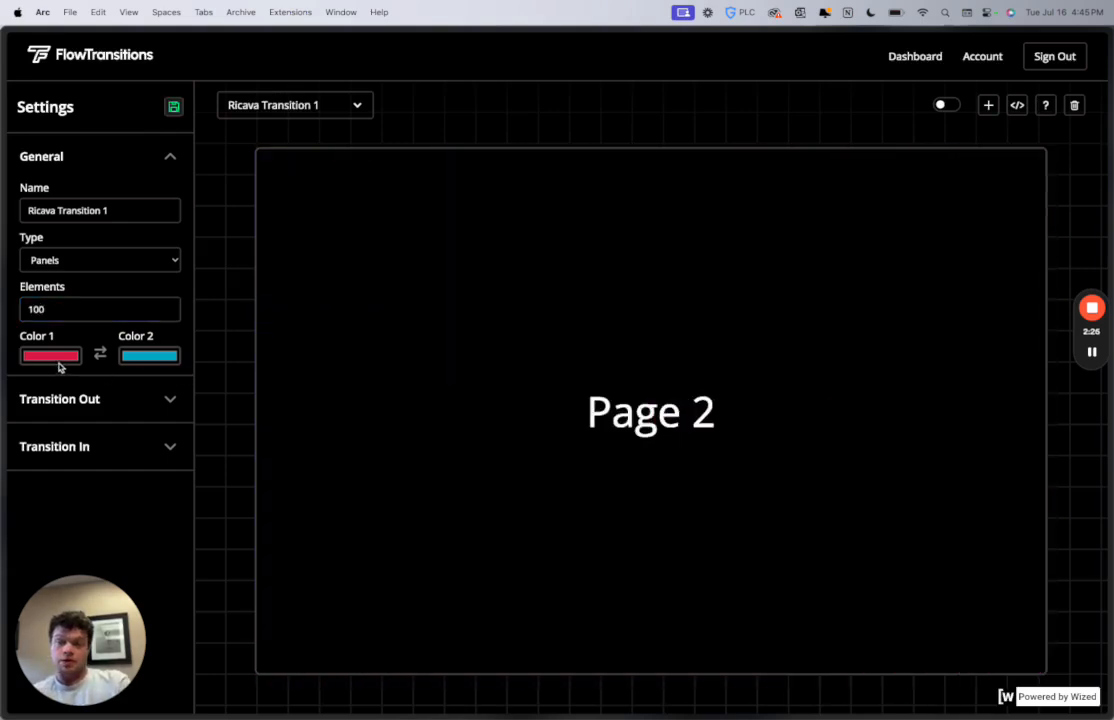
# Open the Color 1 picker and go through its HSL, HEX and RGB value formats without changing the color.
pyautogui.moveTo(3, 240)
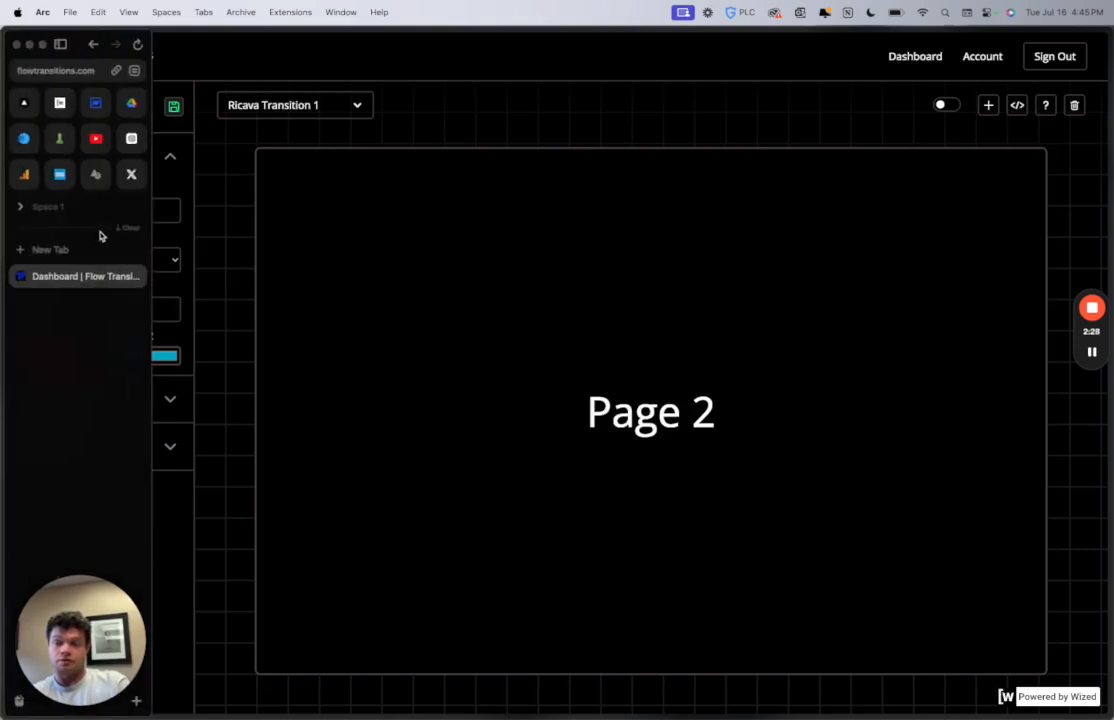
pyautogui.click(69, 357)
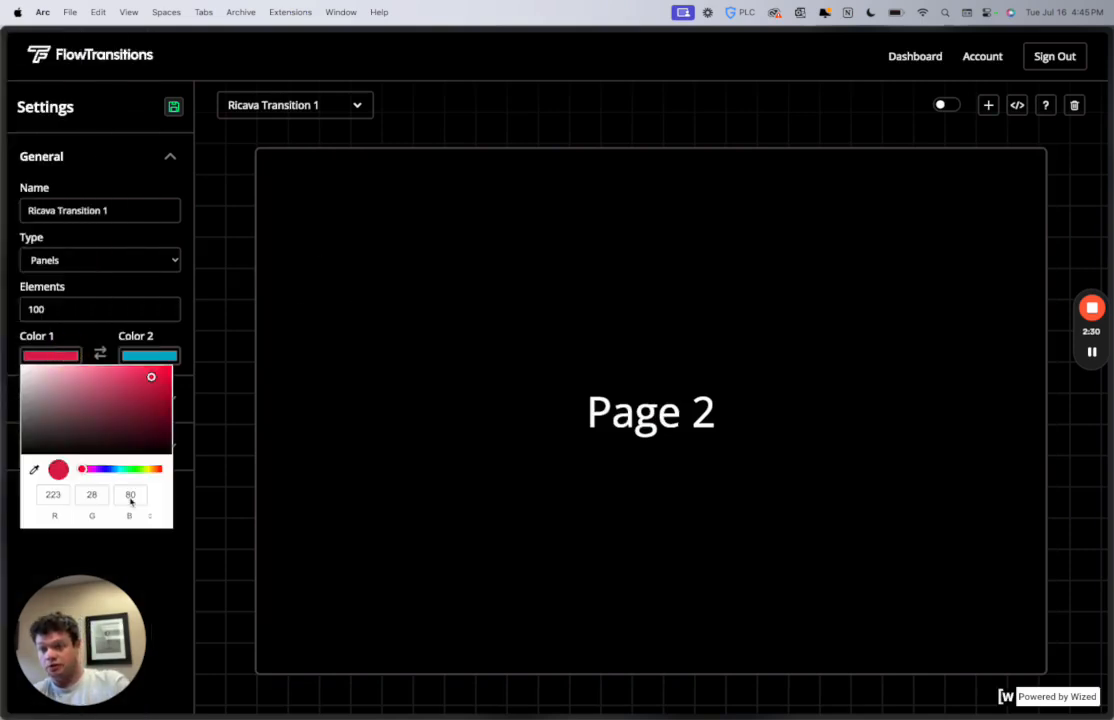
pyautogui.click(93, 517)
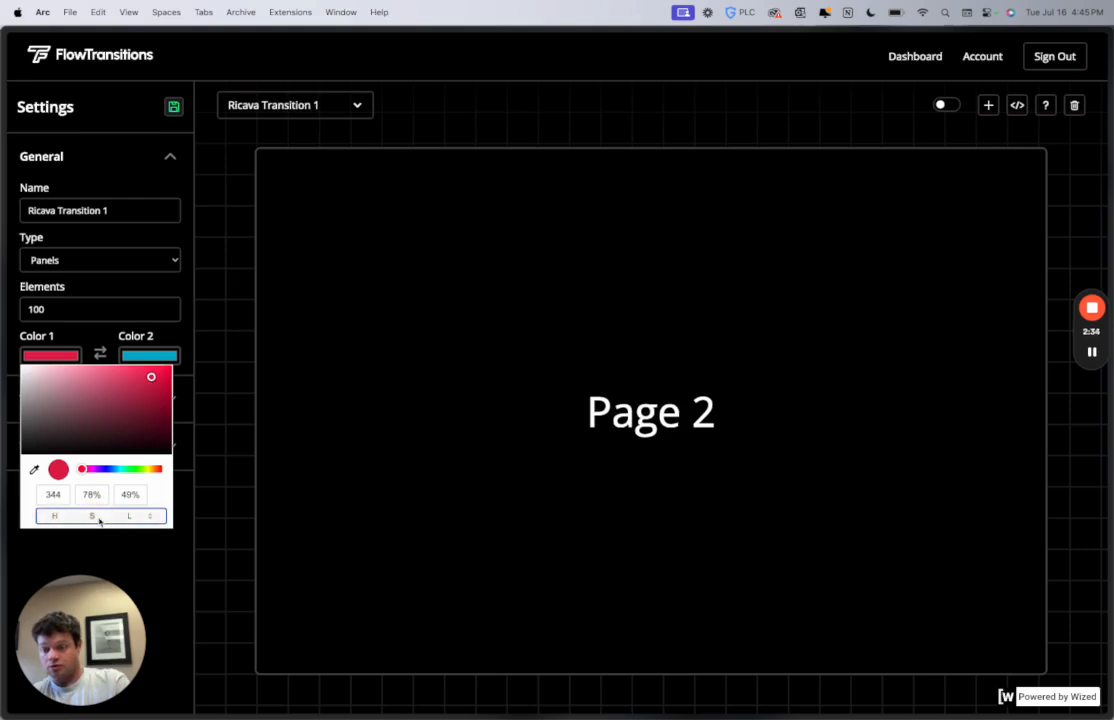
pyautogui.click(130, 519)
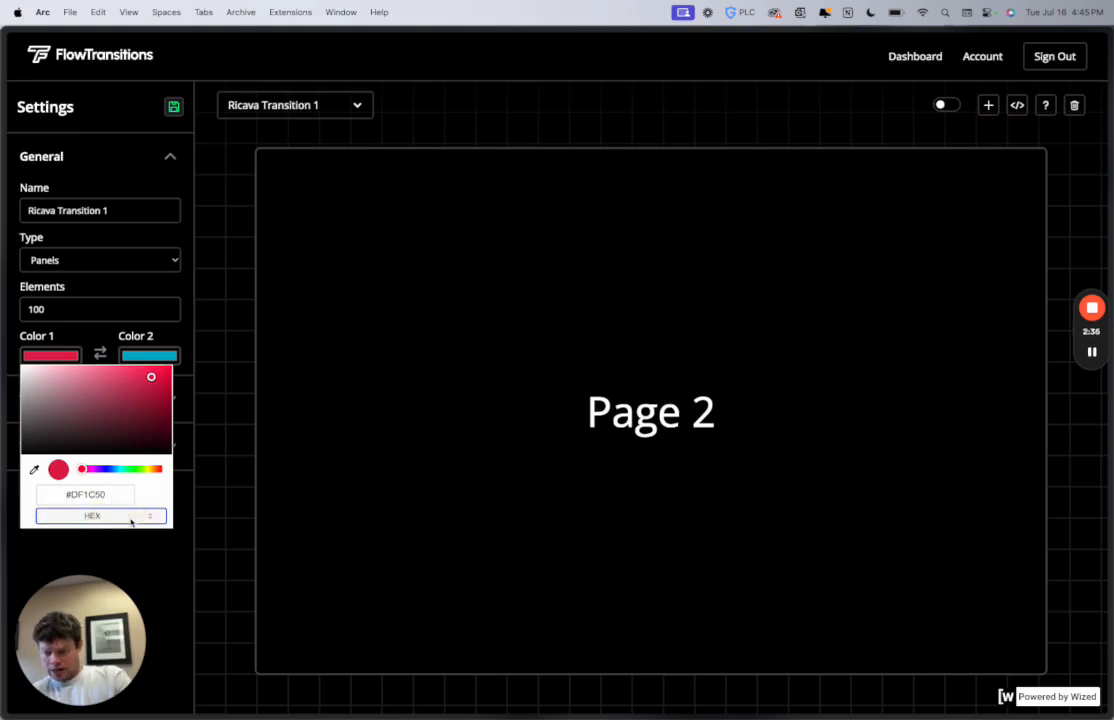
pyautogui.click(130, 520)
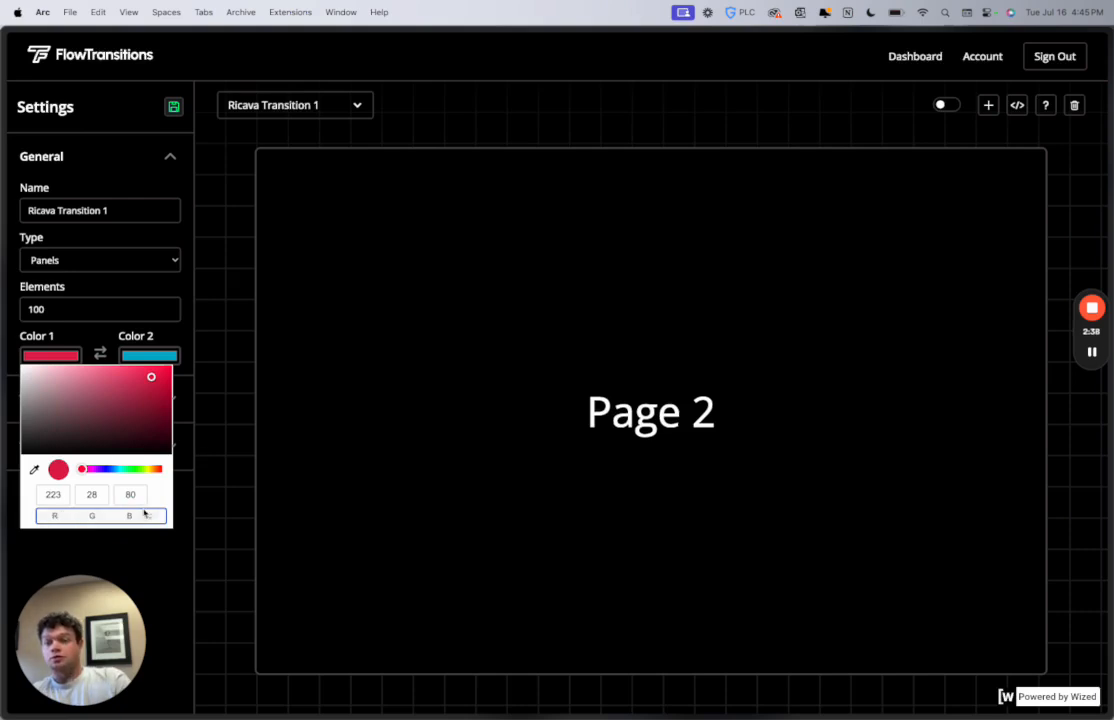
pyautogui.click(93, 524)
pyautogui.click(92, 522)
pyautogui.click(92, 522)
# Close the color picker and expand the Transition In and Transition Out settings.
pyautogui.click(206, 474)
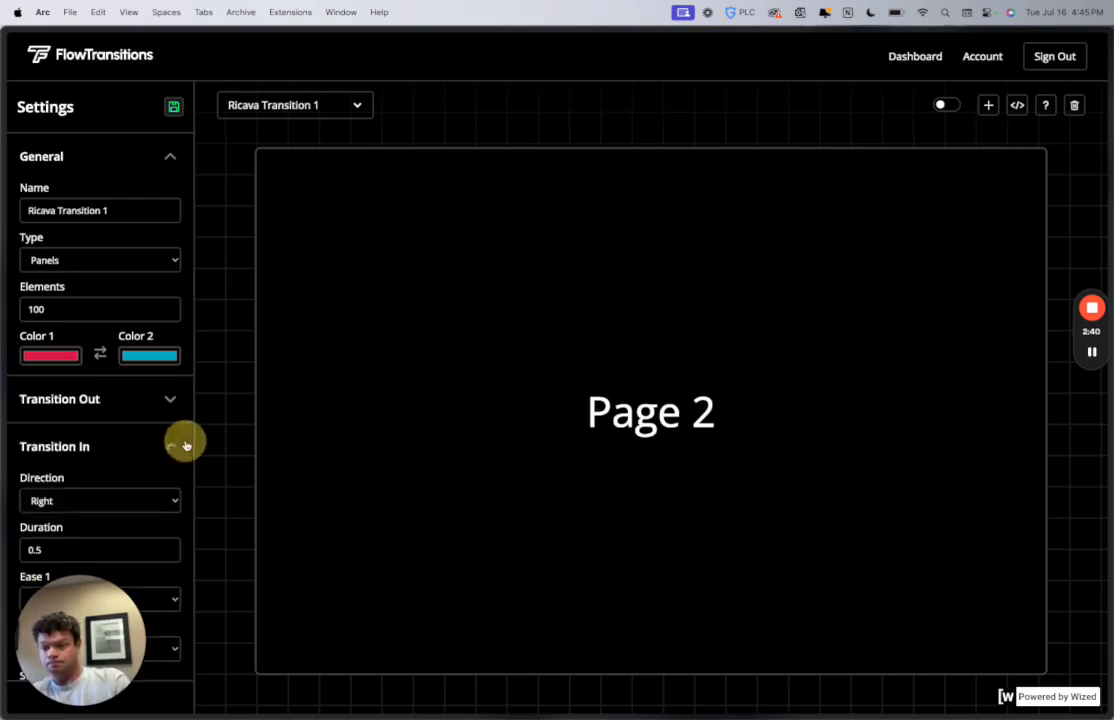
pyautogui.click(86, 401)
pyautogui.scroll(-2, 82, 410)
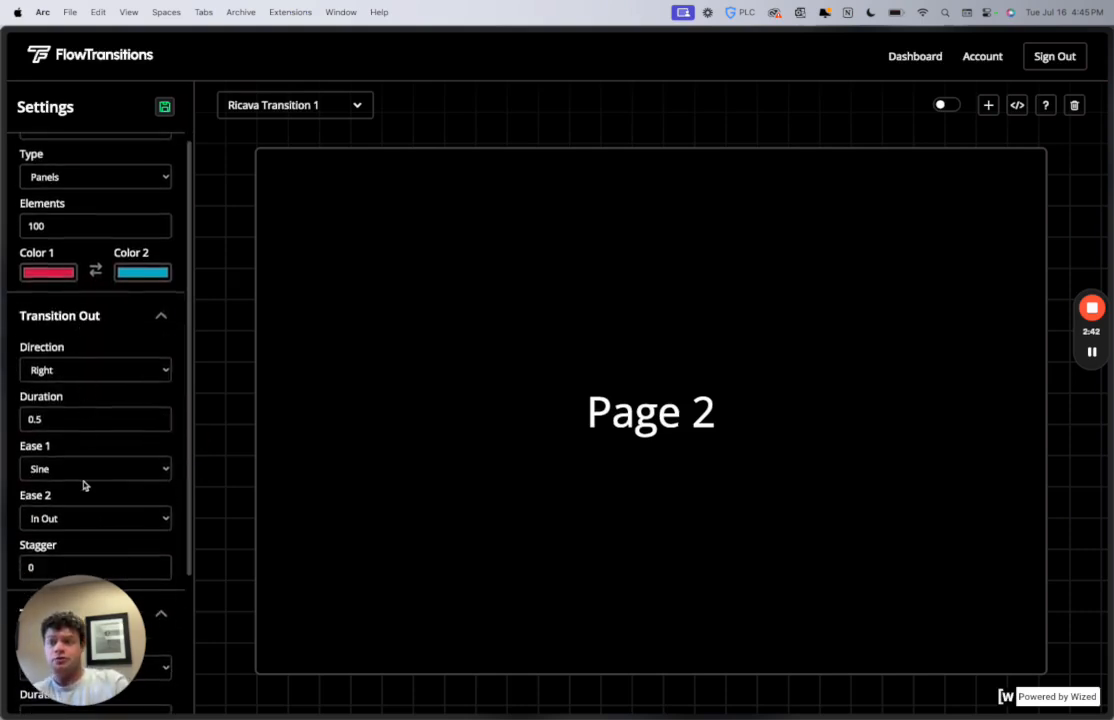
pyautogui.scroll(-2, 82, 420)
pyautogui.scroll(-2, 92, 452)
# Set the Transition Out direction to Left and preview the animation.
pyautogui.click(52, 251)
pyautogui.click(434, 345)
pyautogui.press('l')
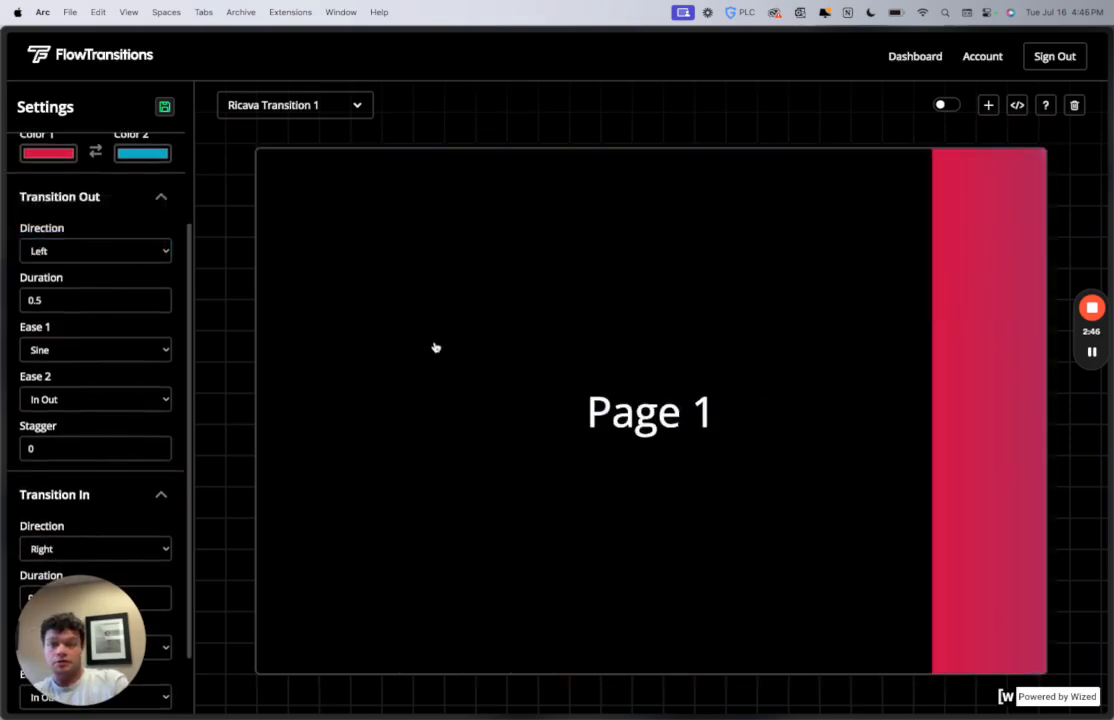
pyautogui.click(435, 343)
# Set the Transition Out direction to Up and the Transition In direction to Down, and preview the result.
pyautogui.scroll(-1, 114, 246)
pyautogui.click(110, 246)
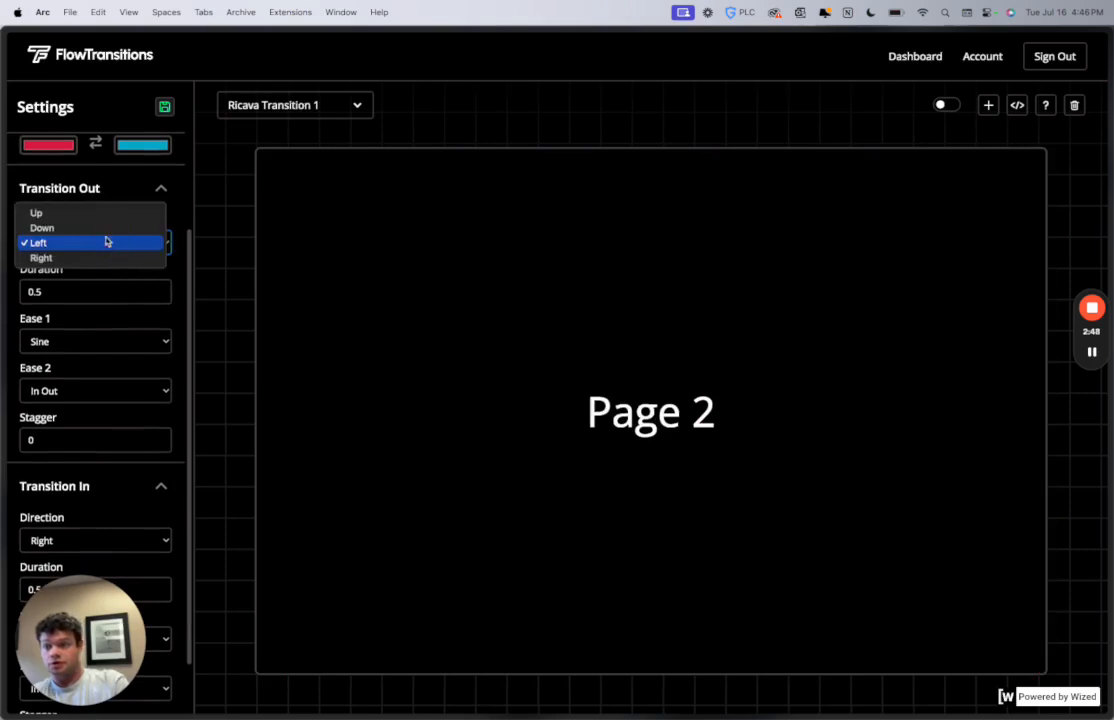
pyautogui.click(100, 214)
pyautogui.click(102, 540)
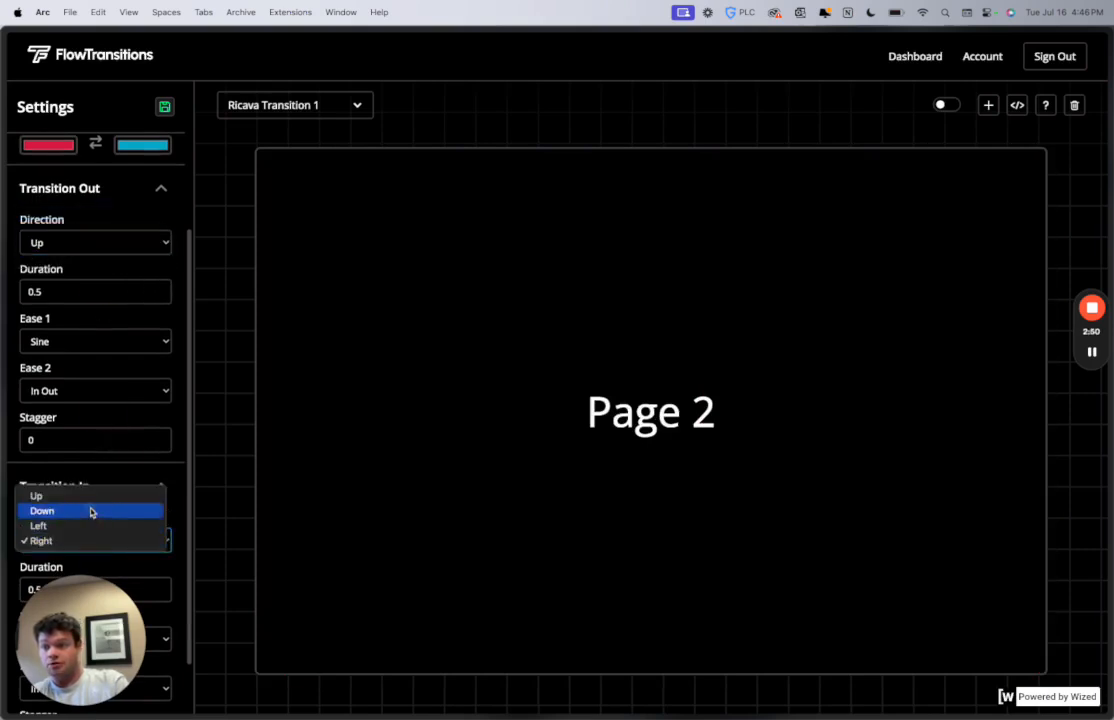
pyautogui.click(90, 510)
pyautogui.click(394, 511)
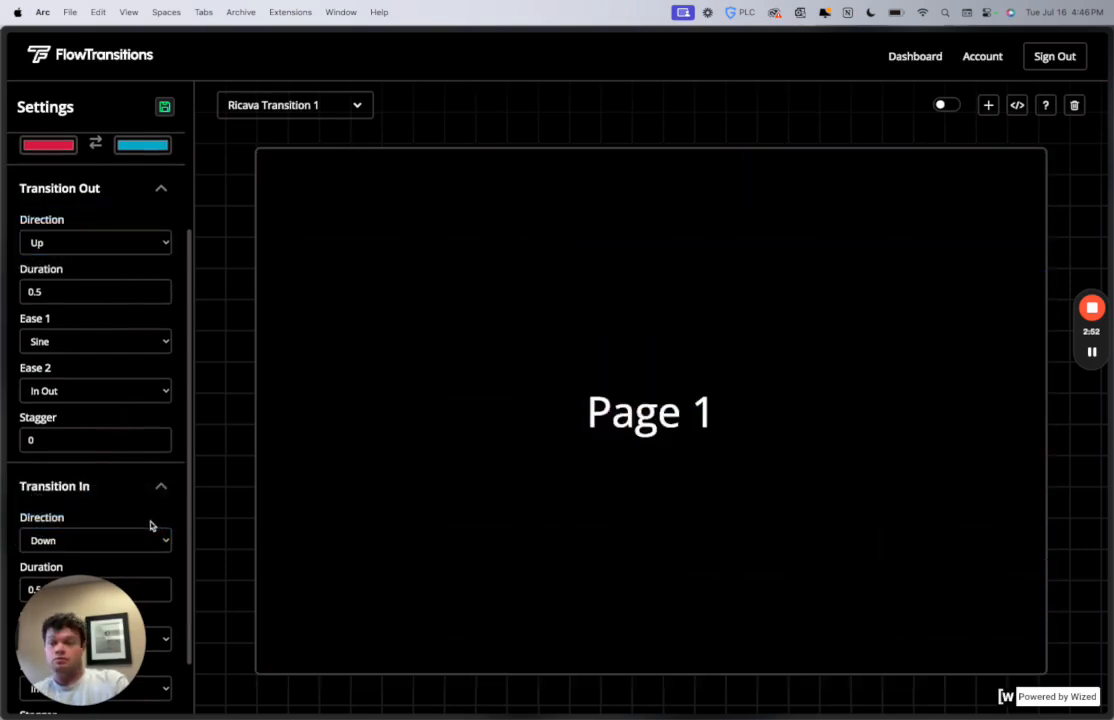
# Set the Transition In direction to Up and preview the animation.
pyautogui.click(129, 542)
pyautogui.click(112, 526)
pyautogui.click(398, 383)
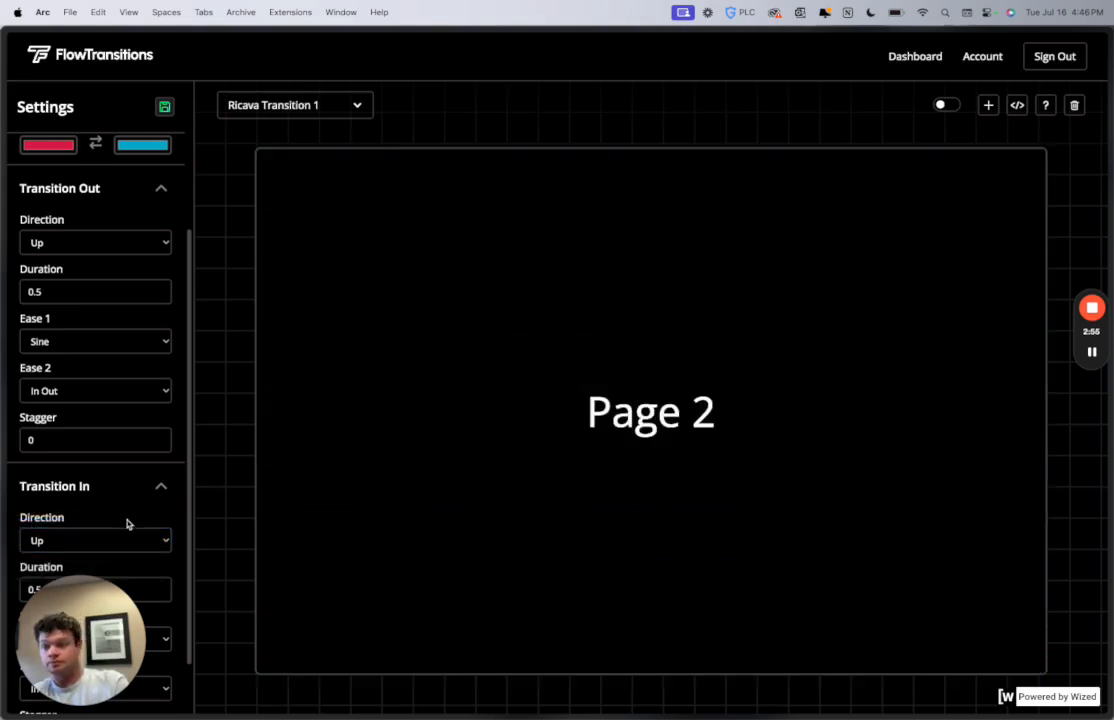
# Set both the Transition In and Transition Out directions to Left and preview the animation.
pyautogui.click(122, 538)
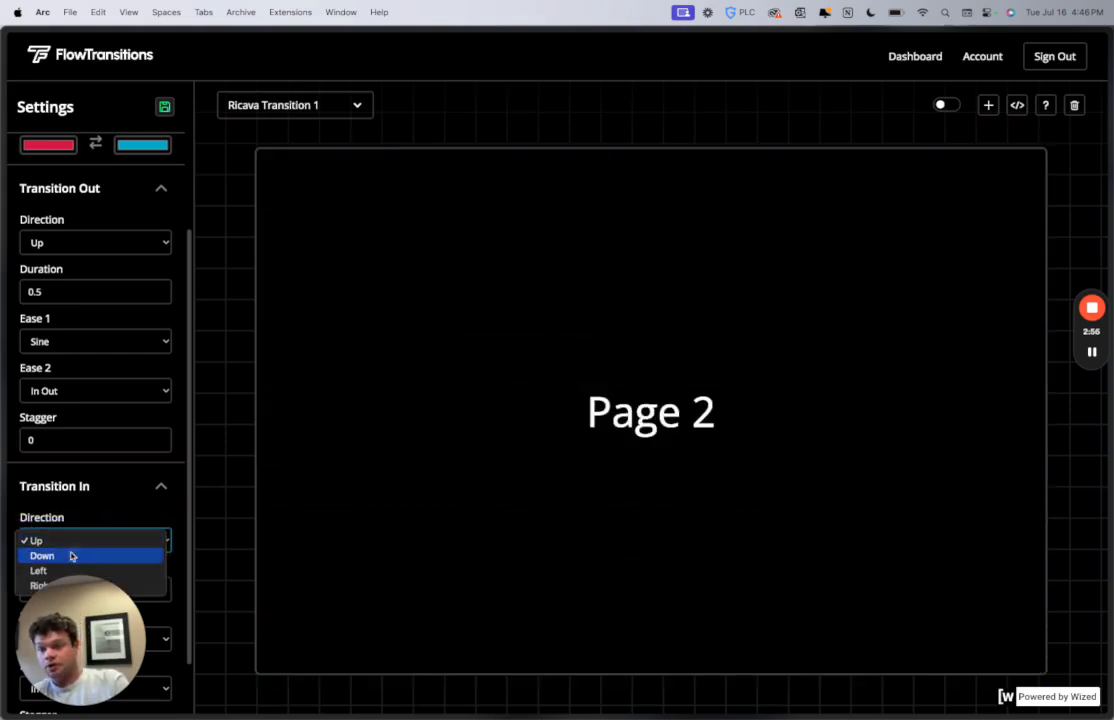
pyautogui.click(60, 572)
pyautogui.click(137, 246)
pyautogui.click(117, 272)
pyautogui.click(398, 344)
# Set both the Transition Out and Transition In directions to Right and preview the animation.
pyautogui.click(124, 243)
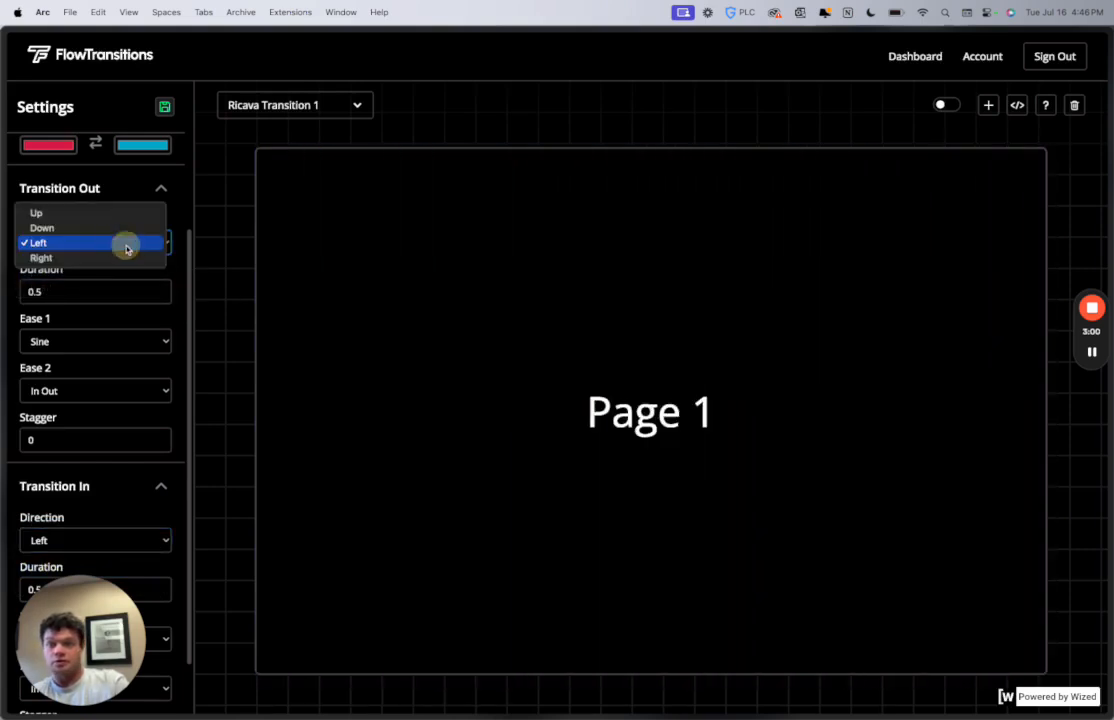
pyautogui.click(112, 257)
pyautogui.click(90, 541)
pyautogui.click(87, 553)
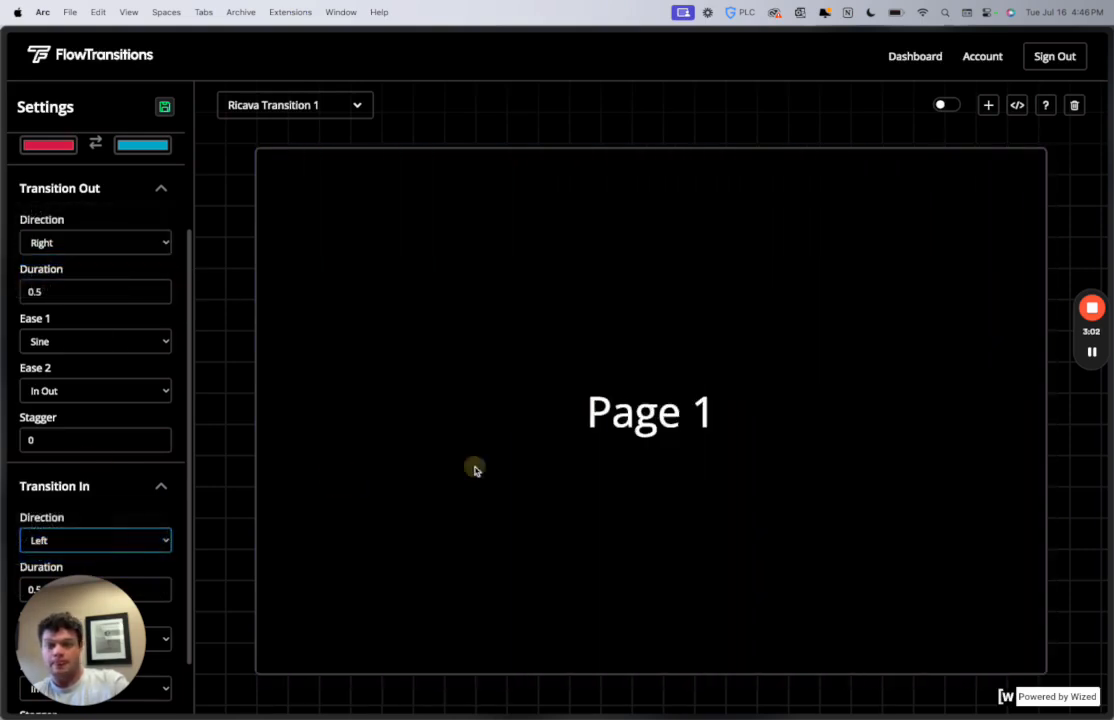
pyautogui.click(475, 470)
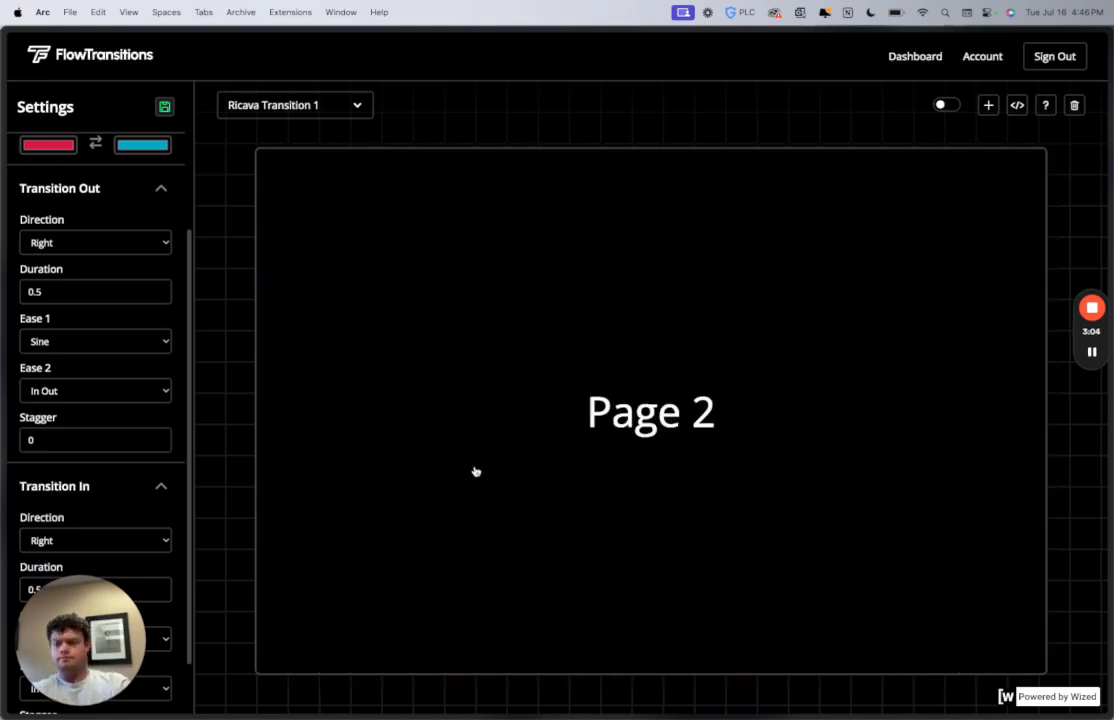
# Set the Transition Out stagger to 0.01 and preview the animation.
pyautogui.scroll(-1, 141, 441)
pyautogui.scroll(-1, 48, 421)
pyautogui.click(57, 395)
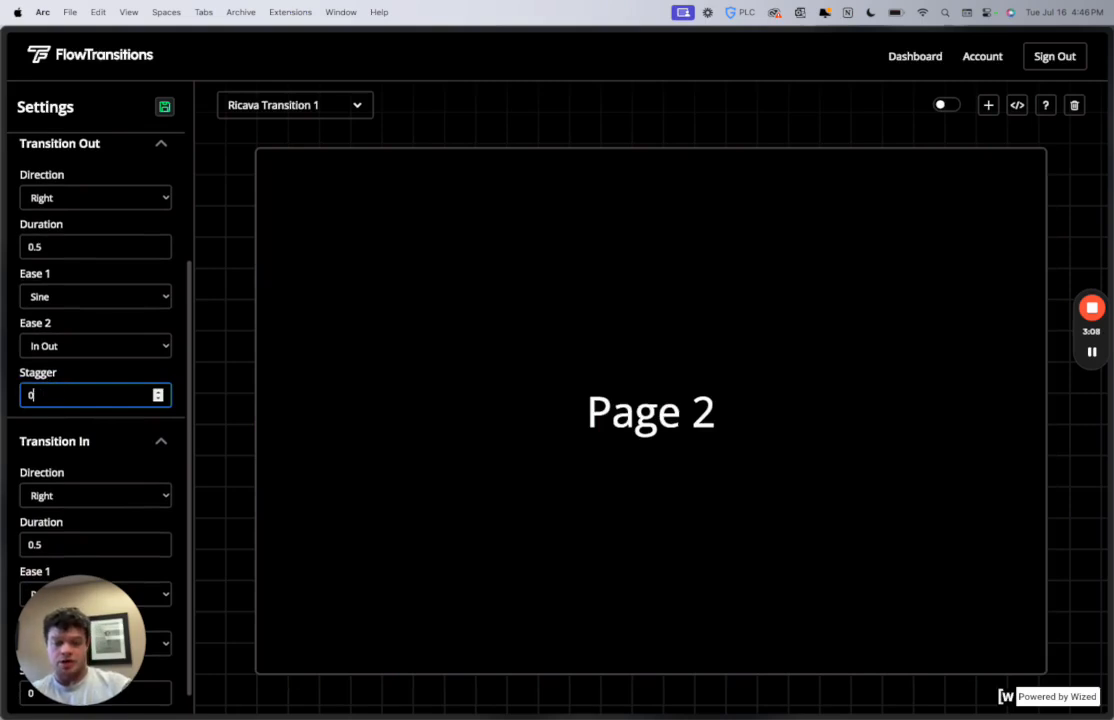
pyautogui.click(268, 366)
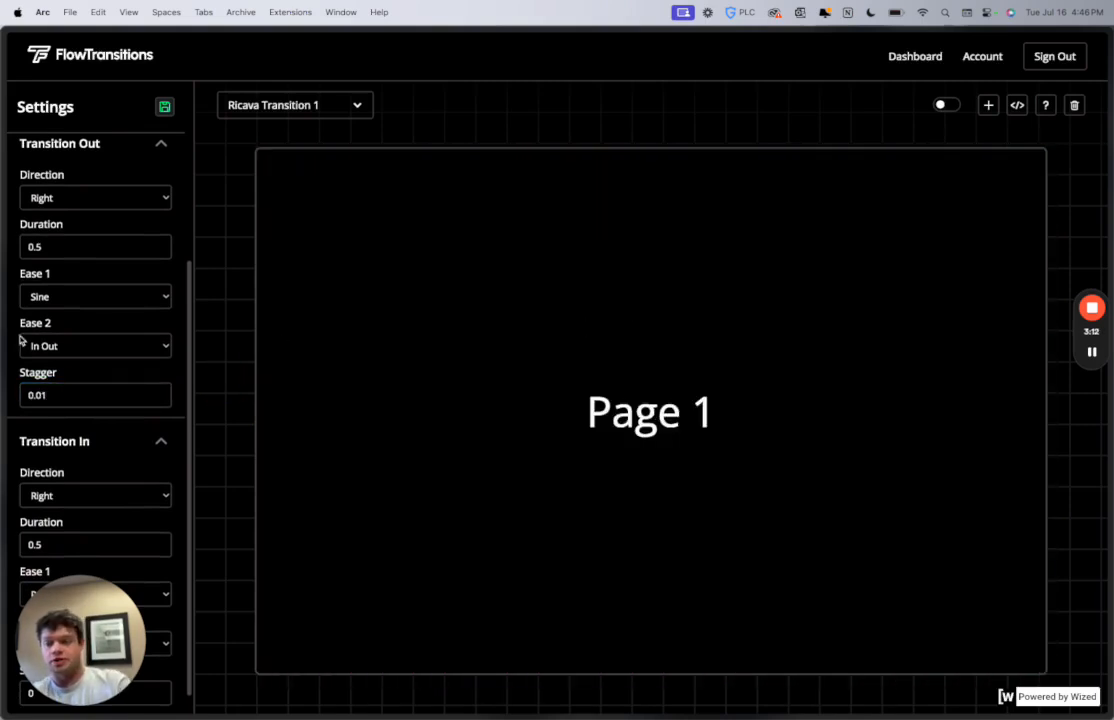
# Set the Transition Out stagger to -.01 and preview the reversed stagger.
pyautogui.click(77, 394)
pyautogui.press('super+a')
pyautogui.write('.')
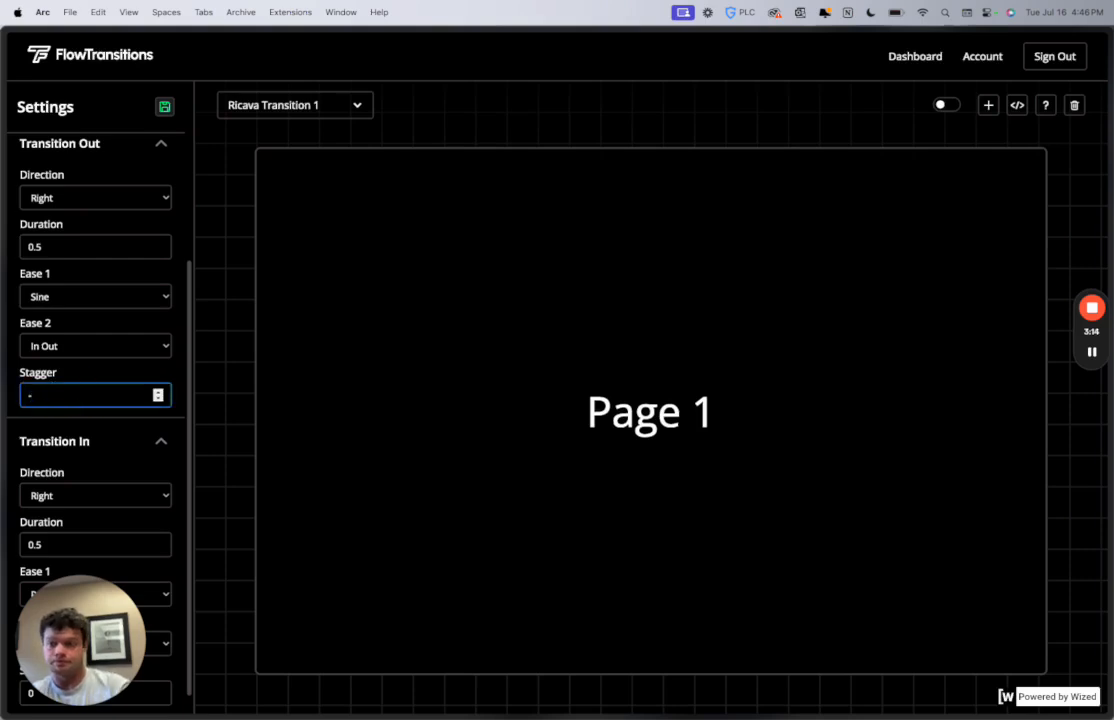
pyautogui.write('.01')
pyautogui.click(378, 416)
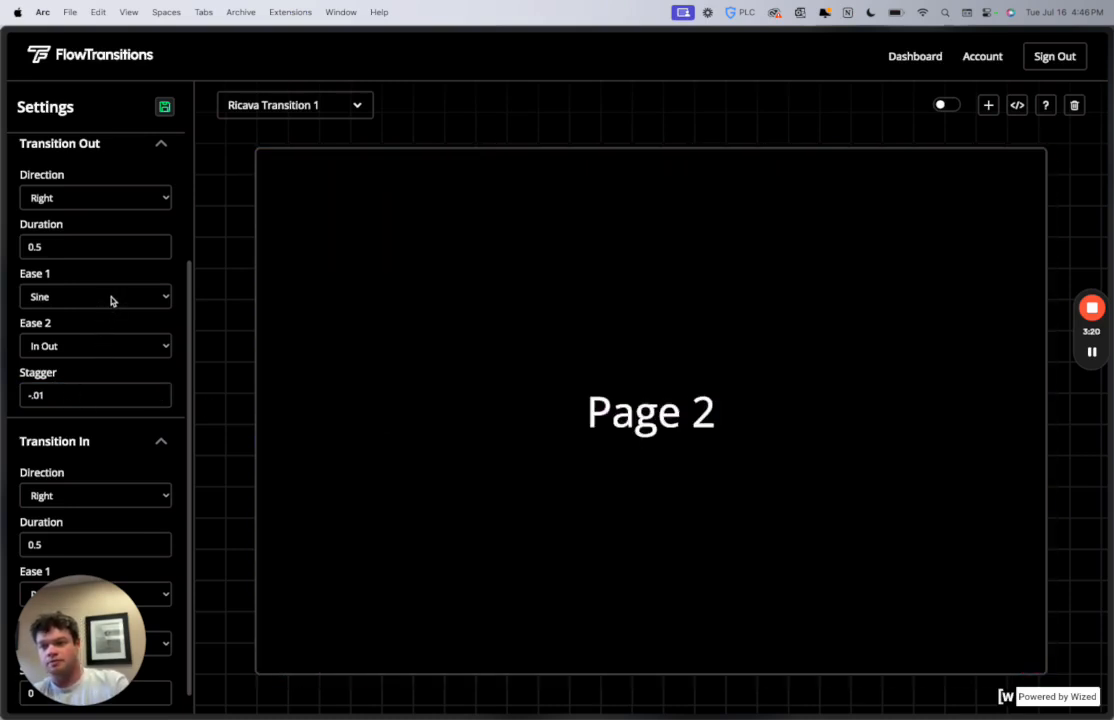
# Set Ease 1 of the Transition Out to Power 1 and preview the animation.
pyautogui.click(93, 304)
pyautogui.click(82, 236)
pyautogui.click(330, 363)
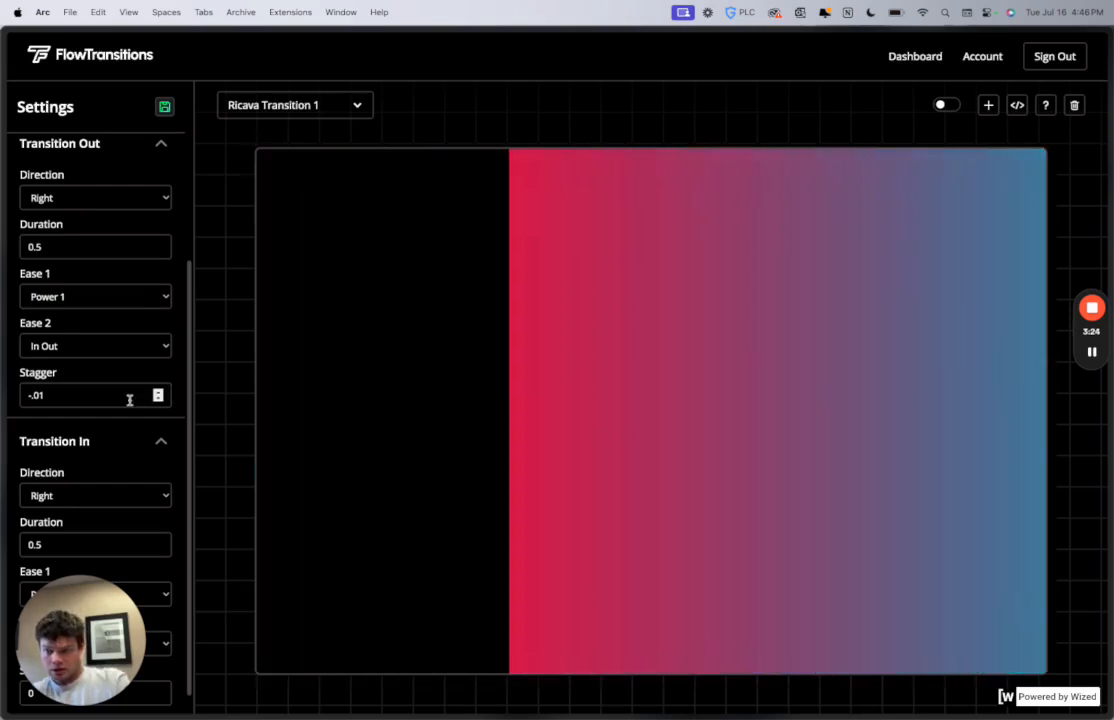
# Set the Transition Out stagger to 0 and preview the animation.
pyautogui.click(115, 390)
pyautogui.doubleClick(115, 390)
pyautogui.write('0')
pyautogui.press('Tab')
pyautogui.click(281, 386)
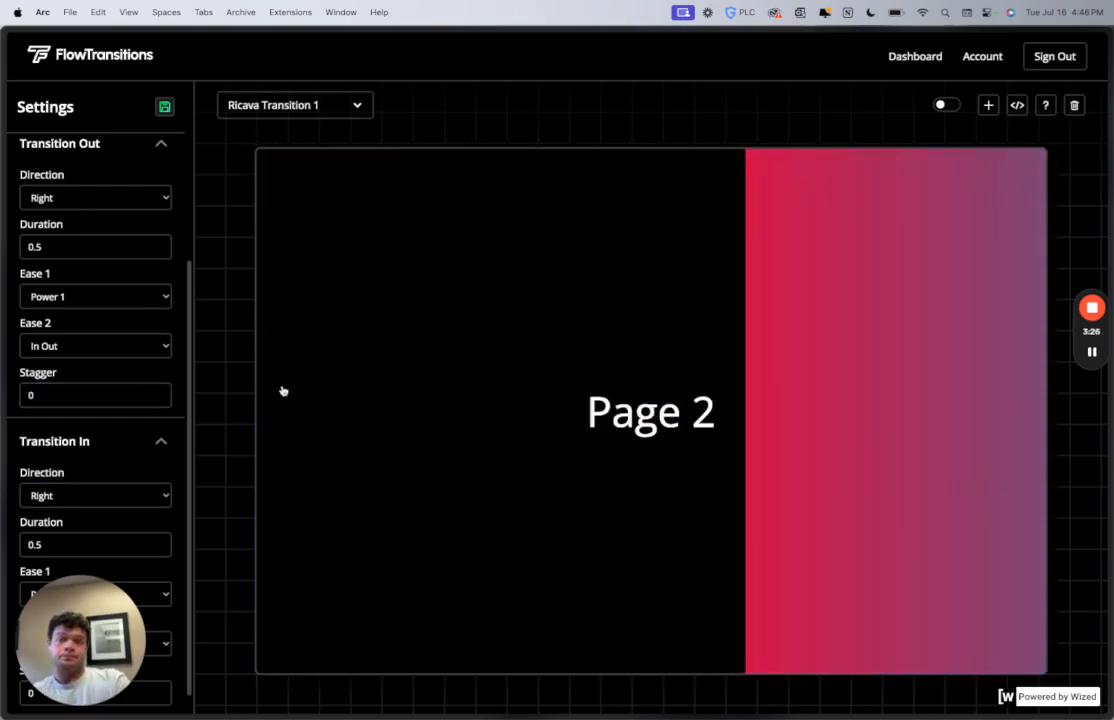
# Look over the Transition In and General settings and save the transition.
pyautogui.scroll(-1, 75, 452)
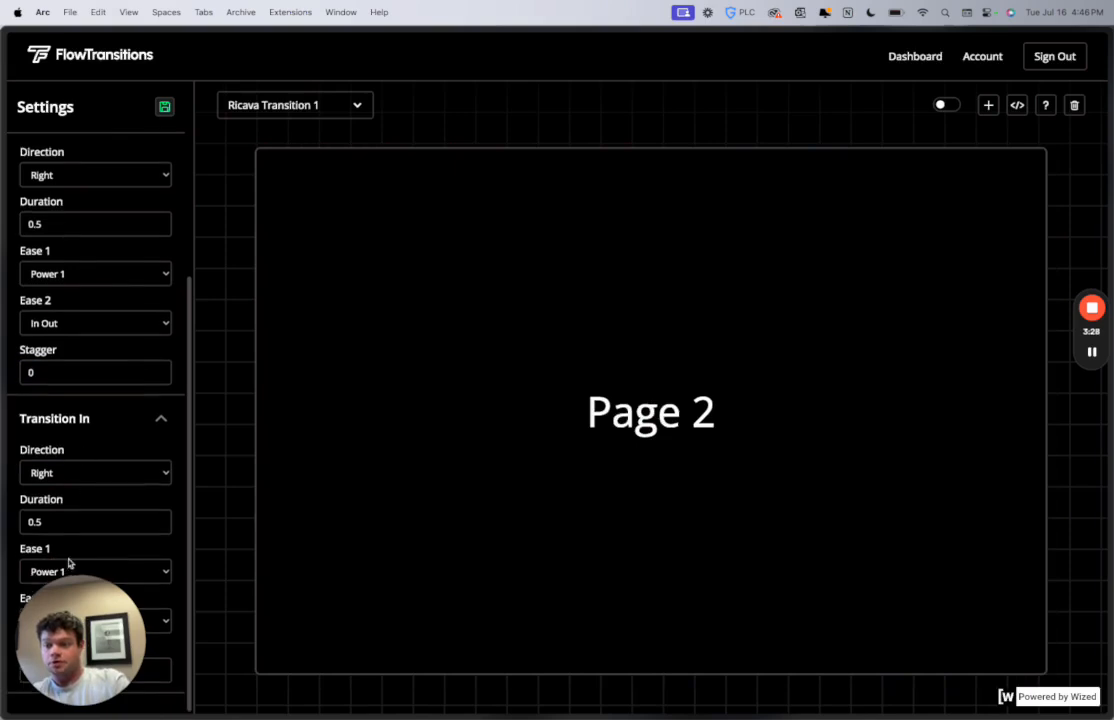
pyautogui.moveTo(88, 632); pyautogui.dragTo(247, 481)
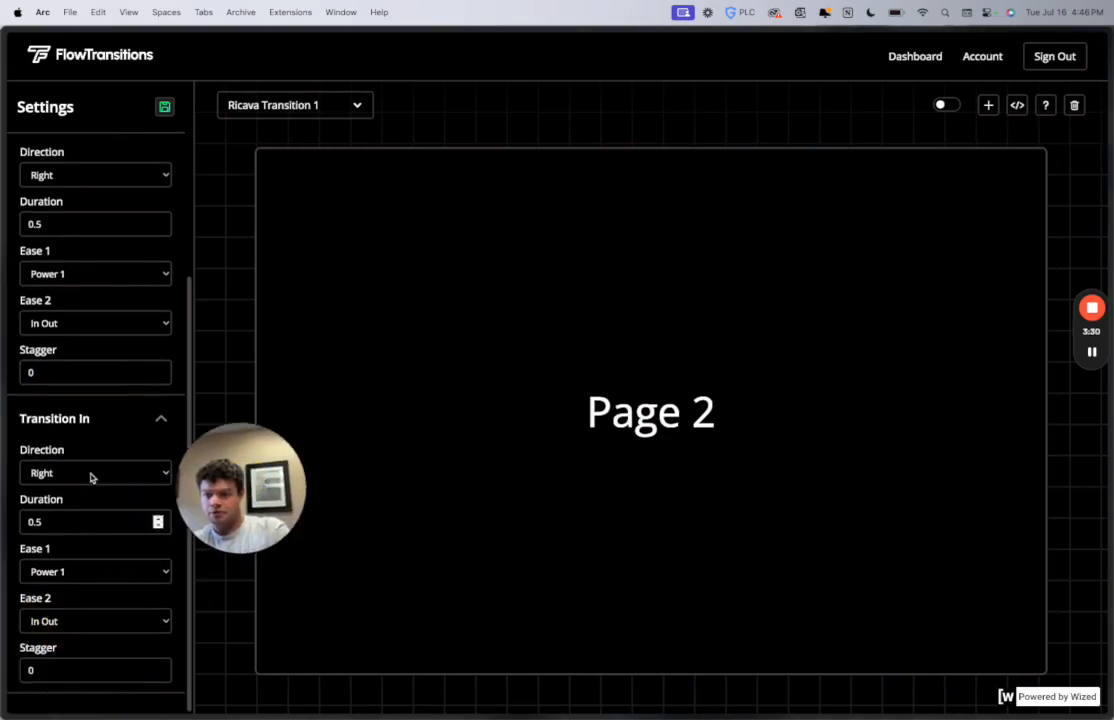
pyautogui.moveTo(220, 482); pyautogui.dragTo(60, 605)
pyautogui.scroll(5, 95, 385)
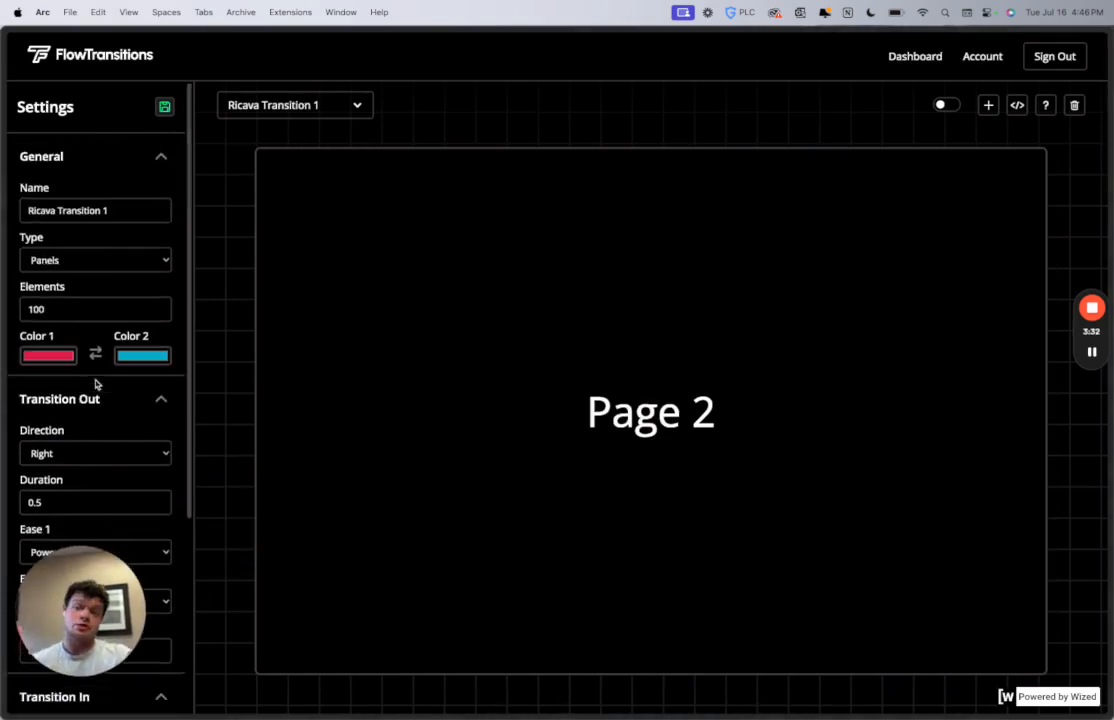
pyautogui.click(165, 106)
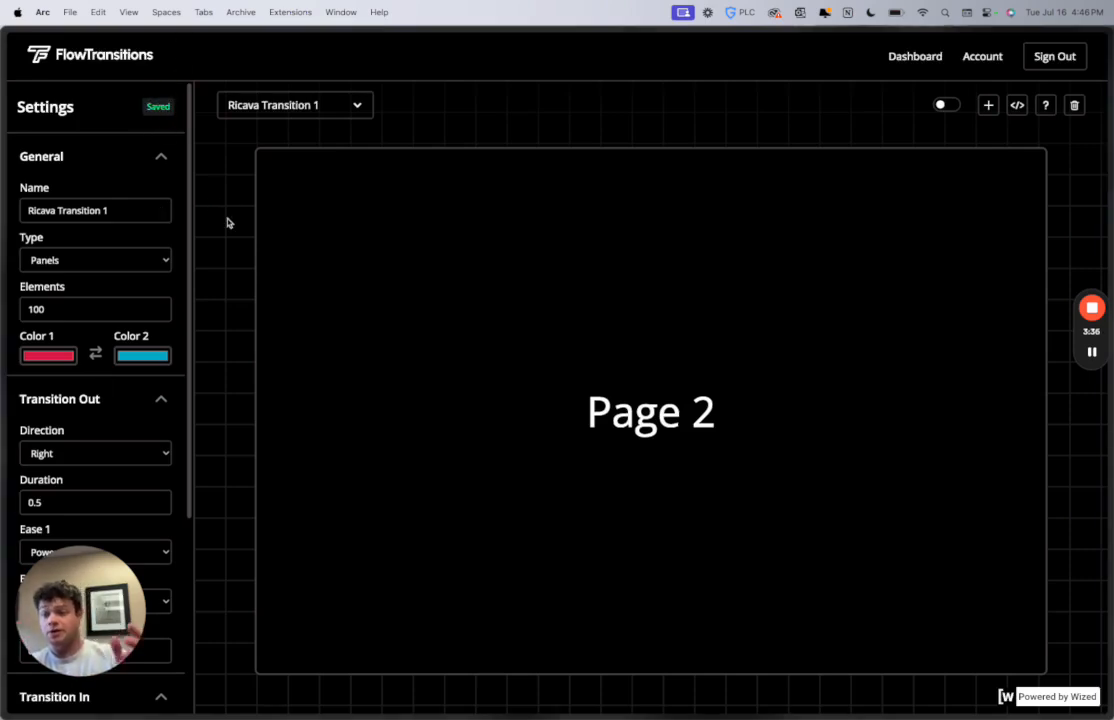
# Open the transition's code instructions and copy the head snippet meant for the global head tag.
pyautogui.click(1019, 105)
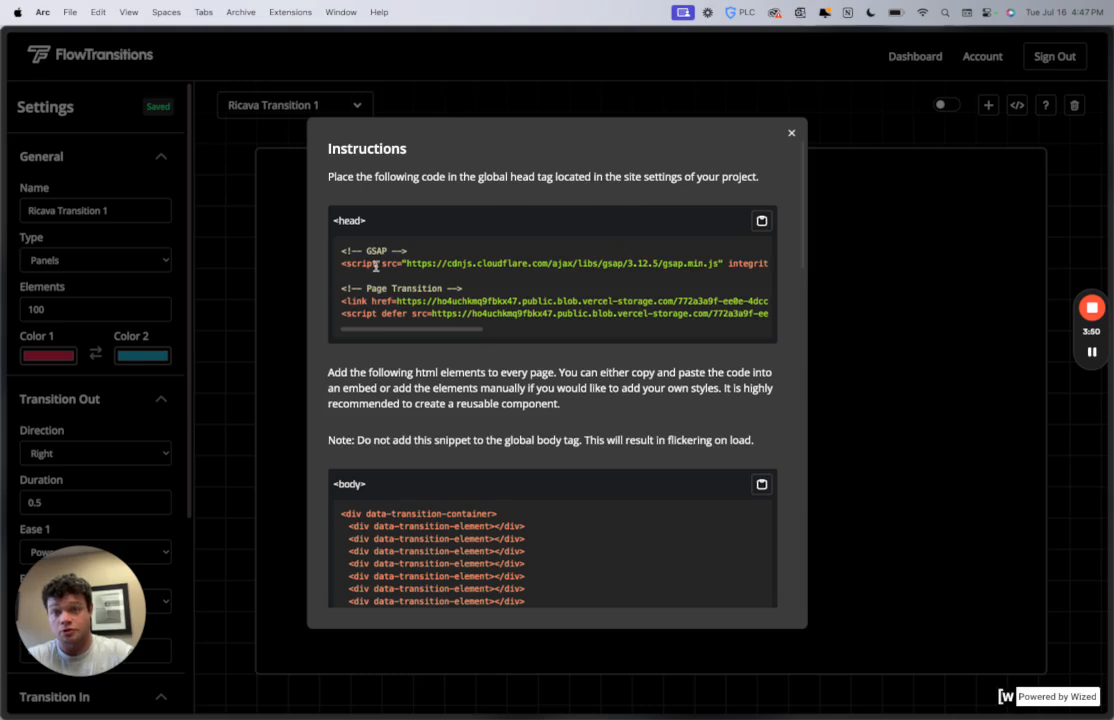
pyautogui.moveTo(340, 250); pyautogui.dragTo(590, 314)
pyautogui.click(588, 310)
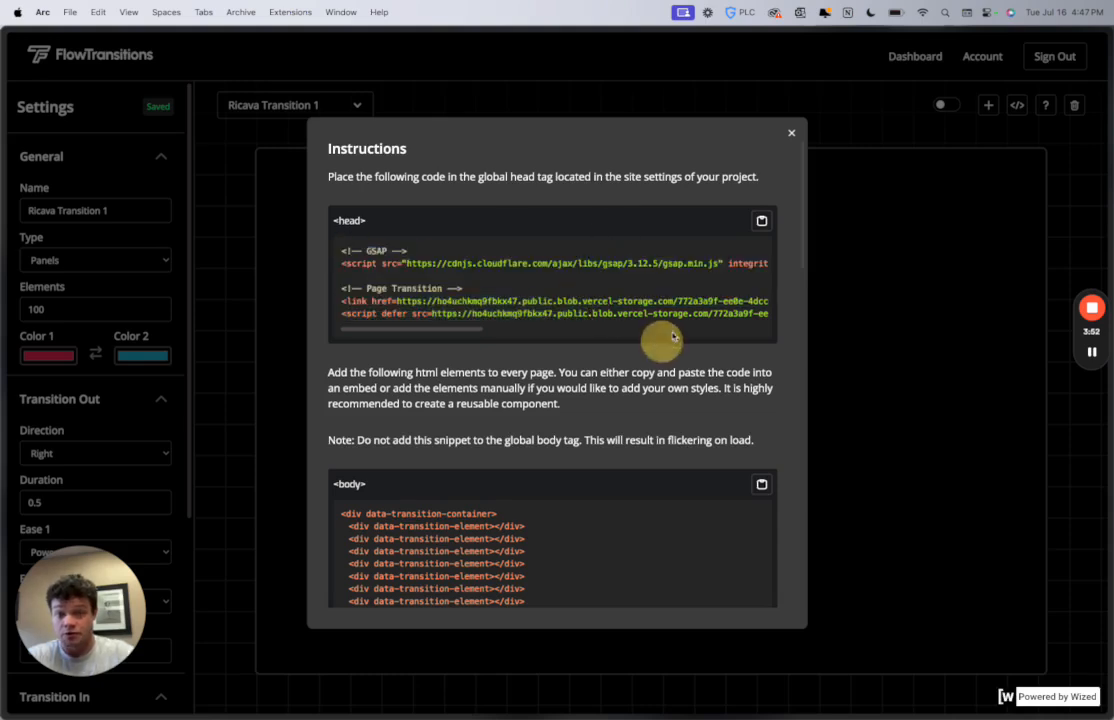
pyautogui.click(763, 223)
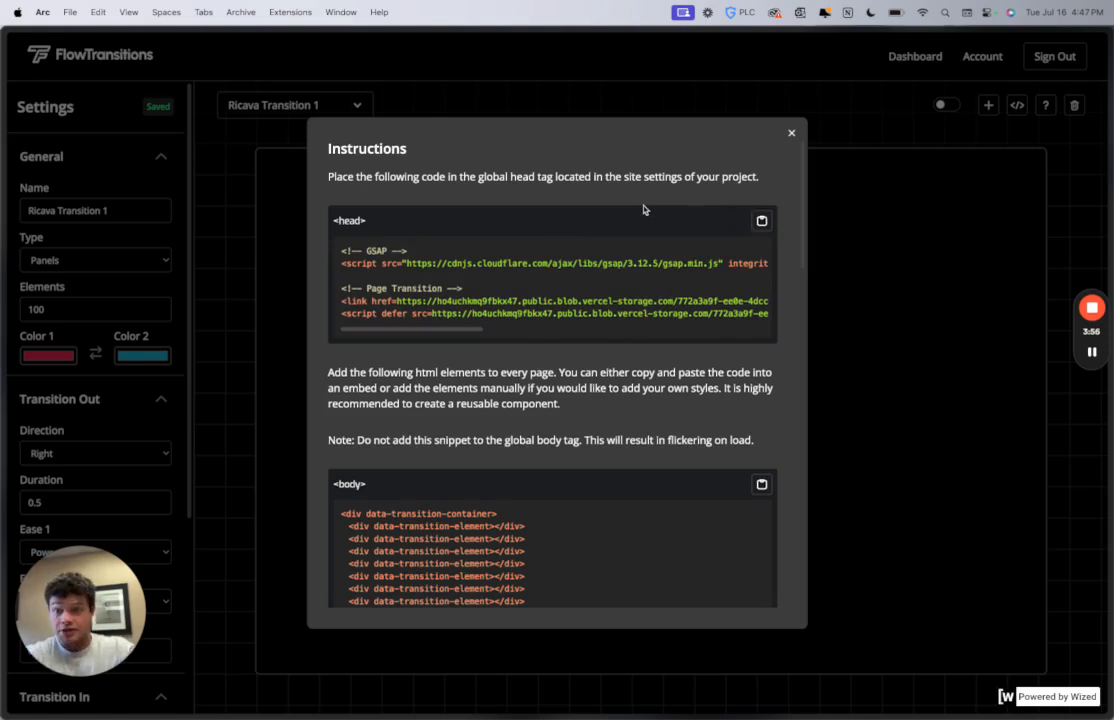
pyautogui.moveTo(512, 176); pyautogui.dragTo(556, 176)
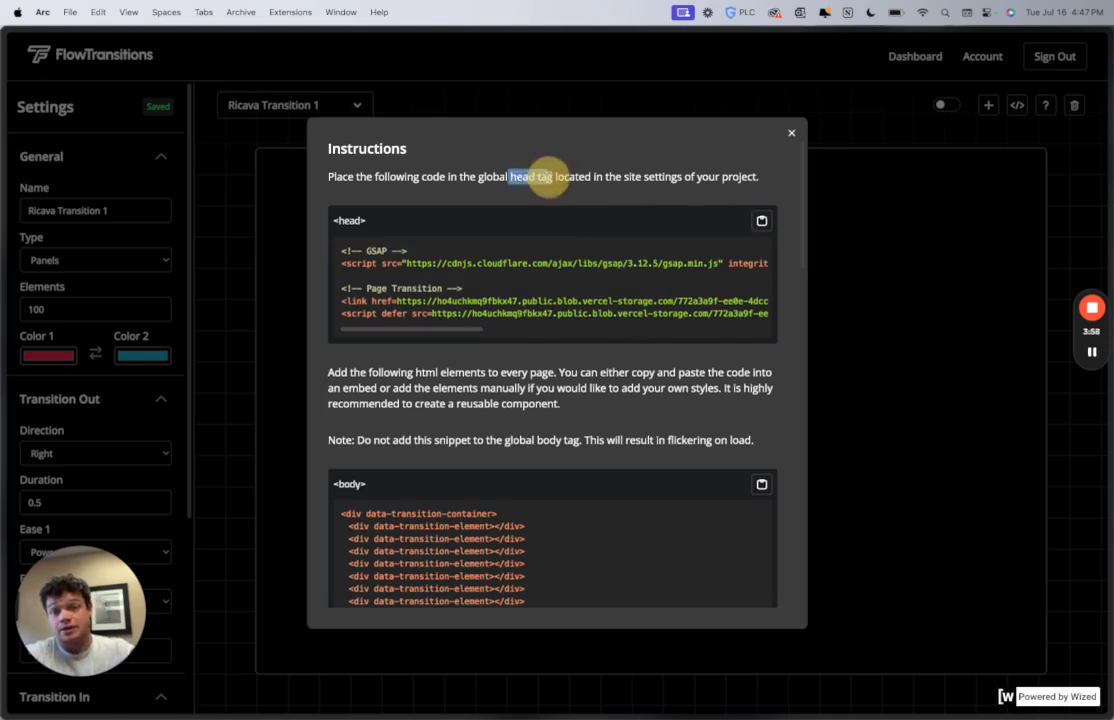
pyautogui.click(577, 193)
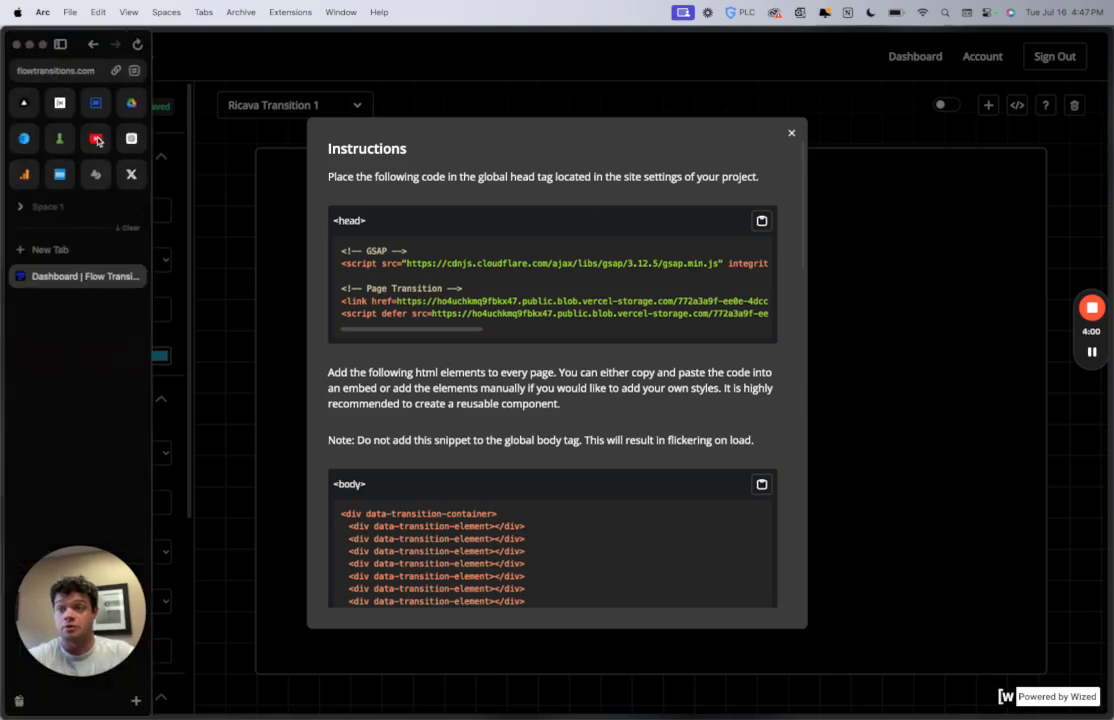
# Switch to the Ricava site in the Webflow Designer and open Finsweet's Custom Code tool.
pyautogui.click(86, 98)
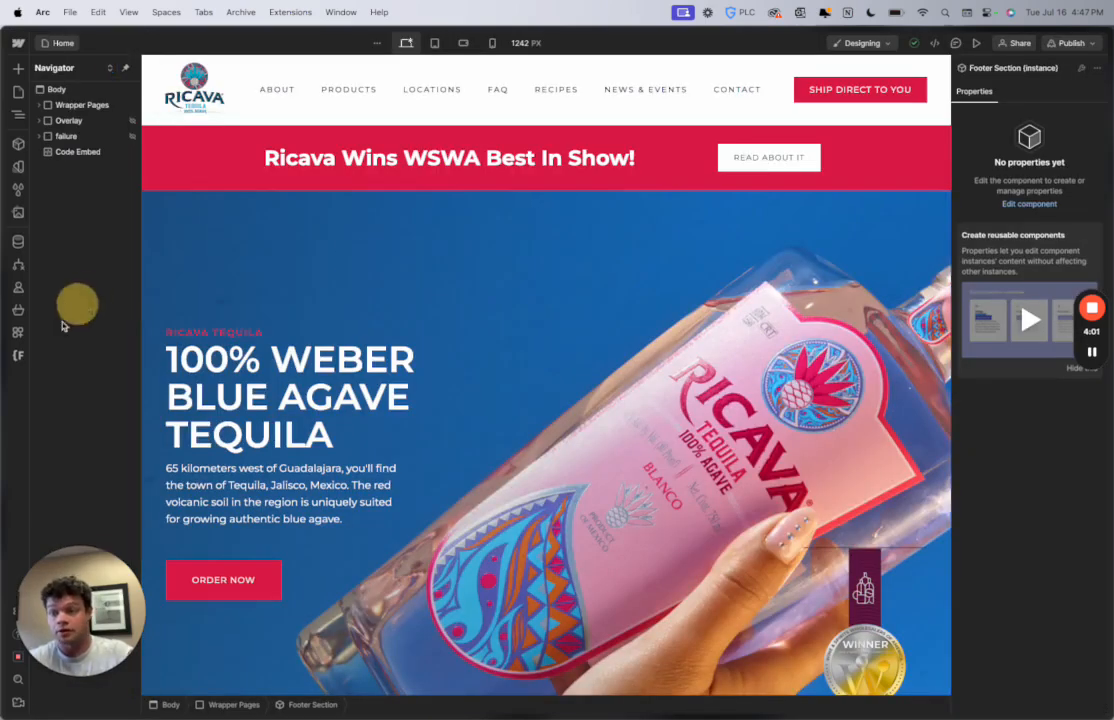
pyautogui.click(18, 356)
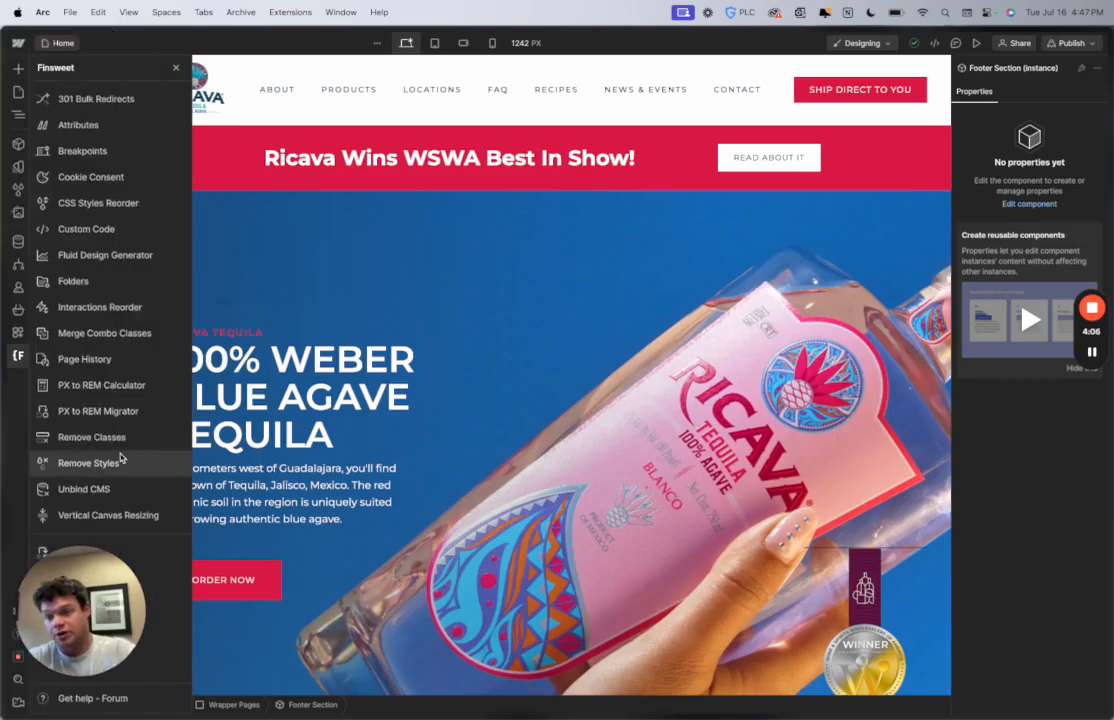
pyautogui.click(95, 226)
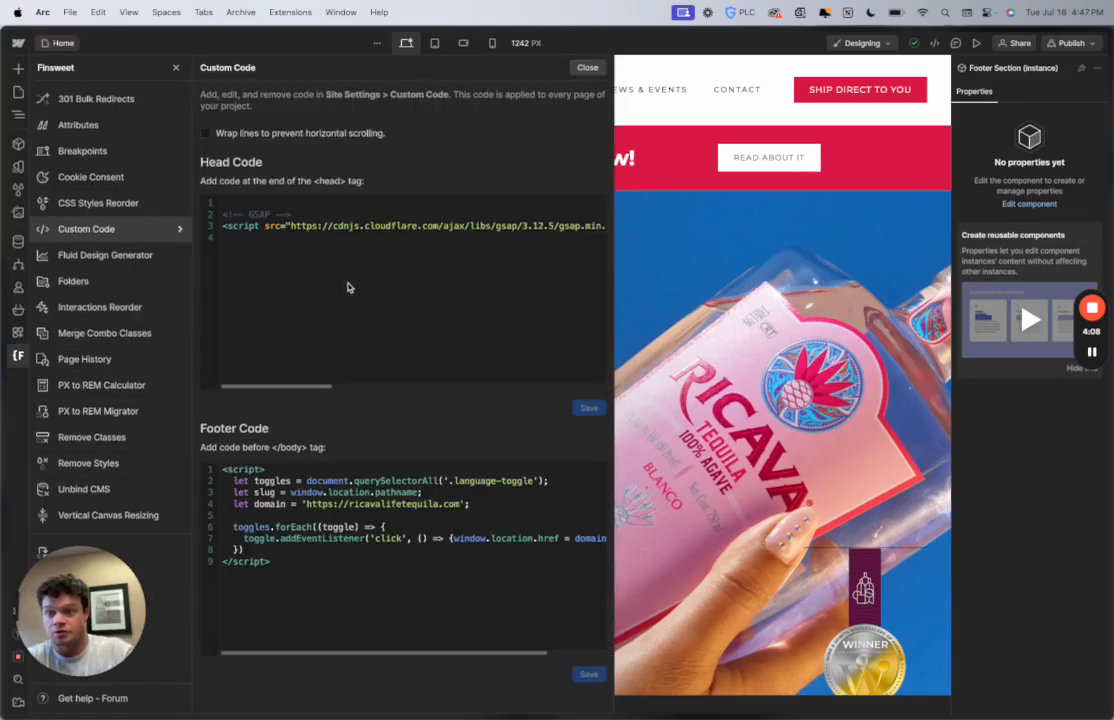
# Leave the Designer for the site's dashboard settings and open the Custom code page.
pyautogui.click(18, 43)
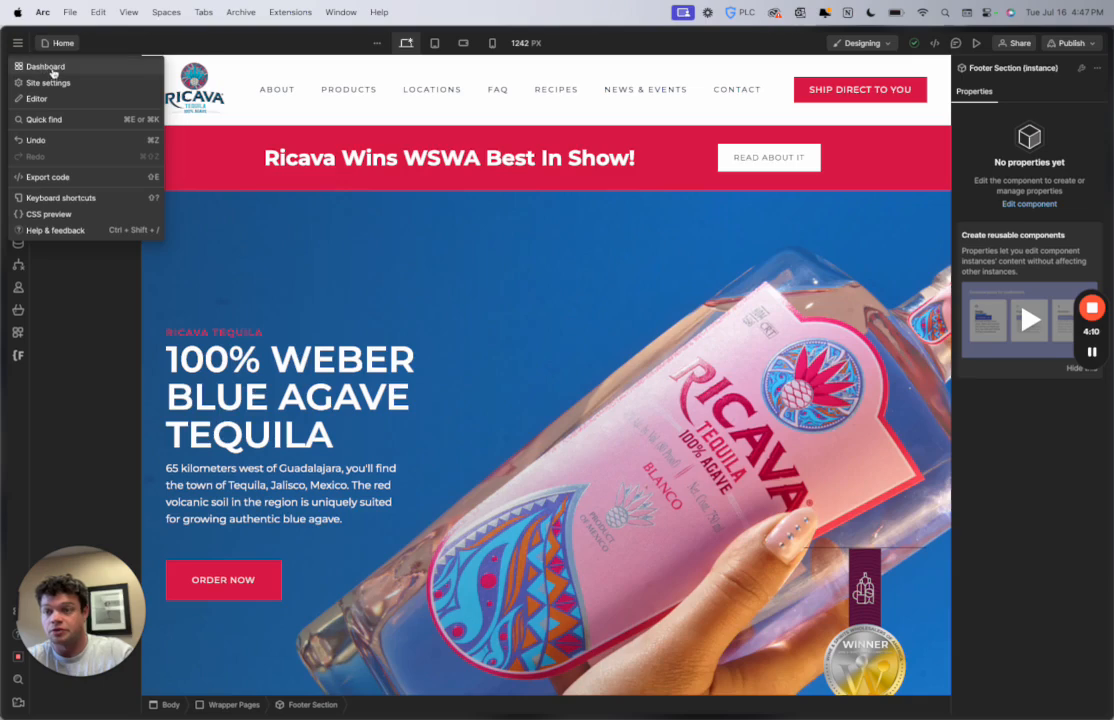
pyautogui.click(48, 67)
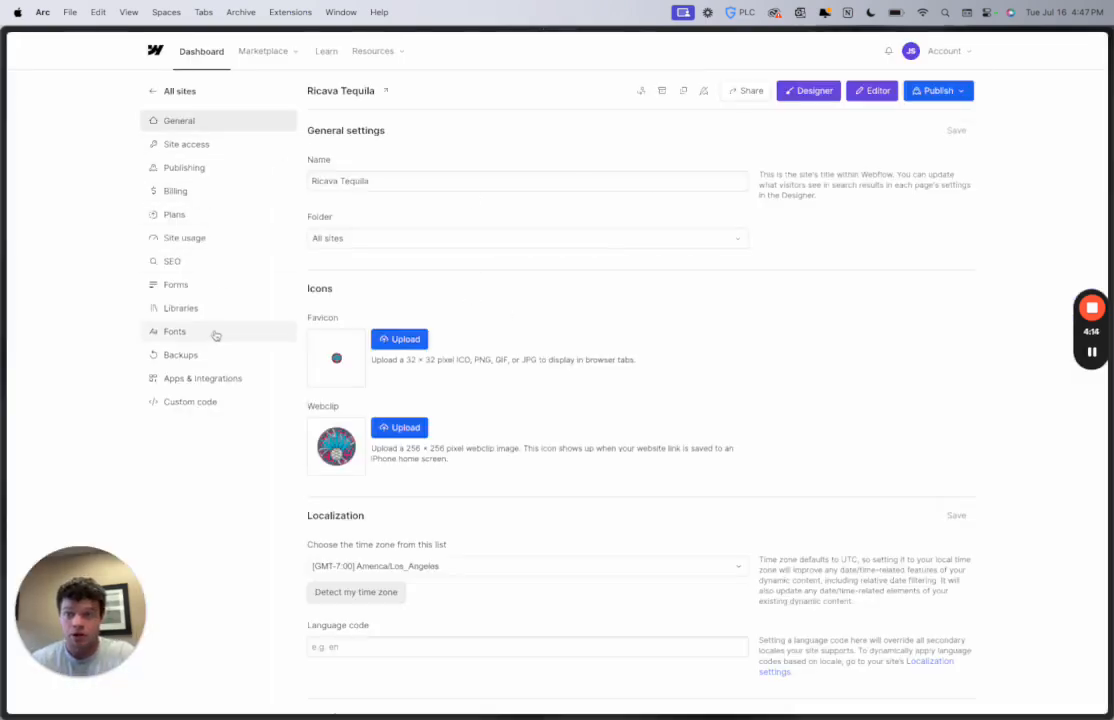
pyautogui.click(193, 401)
# Paste the copied GSAP and Page Transition snippet below the existing script in the site's head code.
pyautogui.click(465, 397)
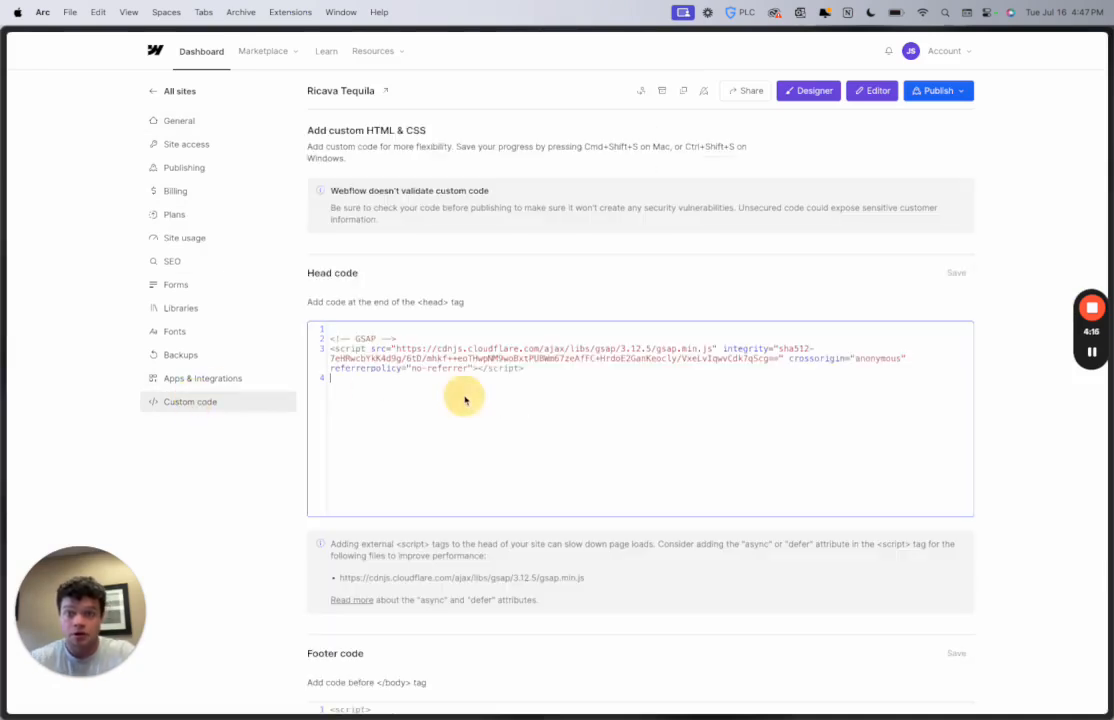
pyautogui.press('Return')
pyautogui.press('super+v')
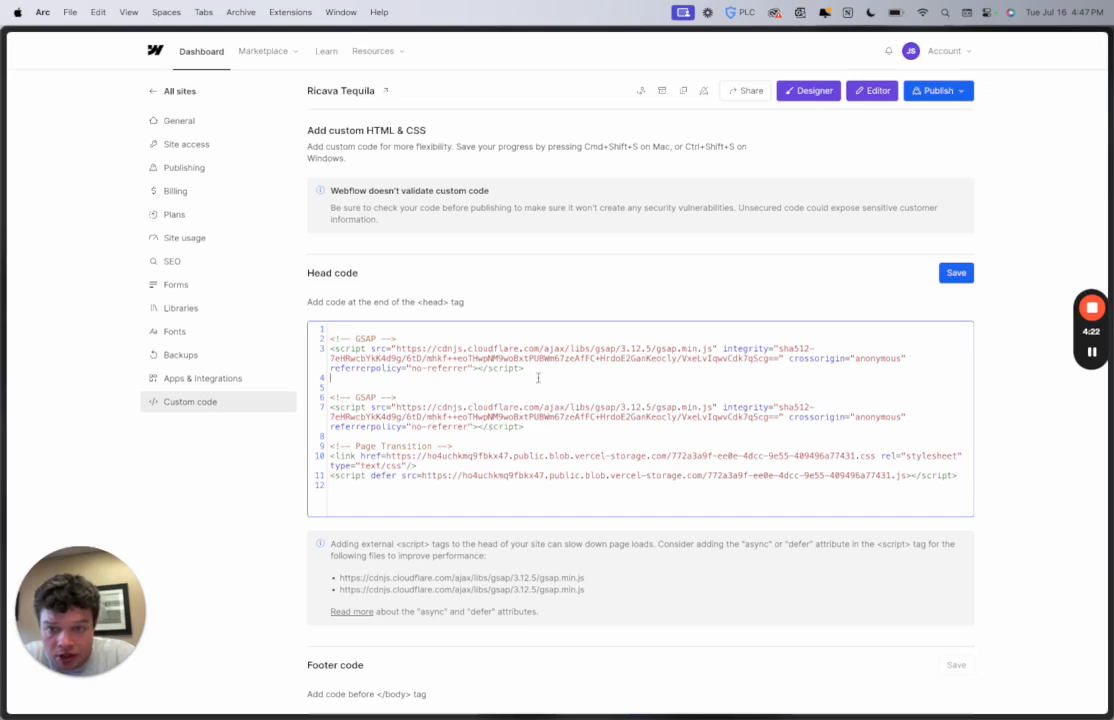
# Delete the older duplicate GSAP script and the blank lines above the pasted snippet in the head code.
pyautogui.moveTo(538, 378); pyautogui.dragTo(318, 272)
pyautogui.press('BackSpace')
pyautogui.press('BackSpace')
pyautogui.press('BackSpace')
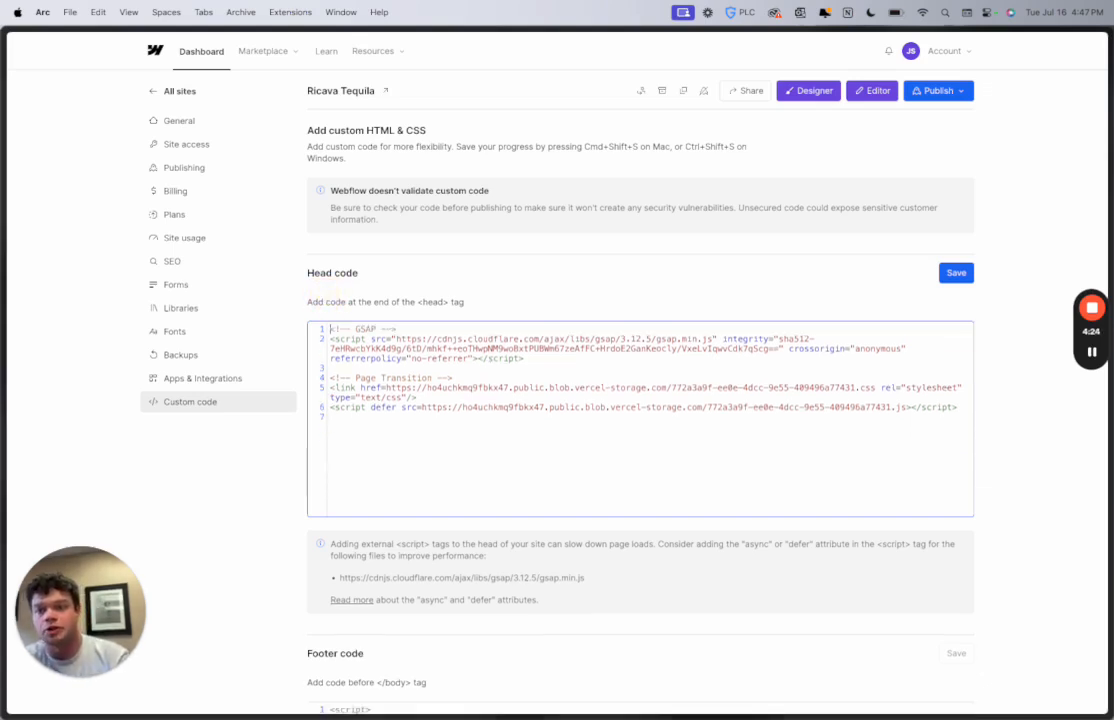
pyautogui.click(310, 248)
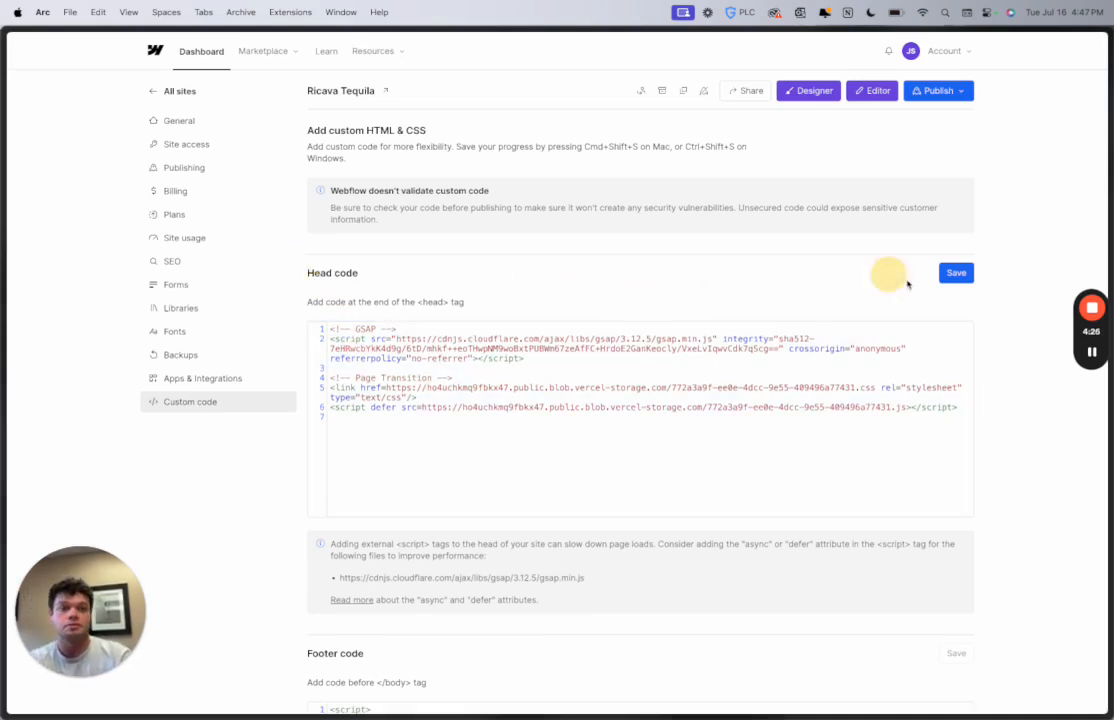
# Check the head and footer code and save the head code.
pyautogui.scroll(-3, 542, 530)
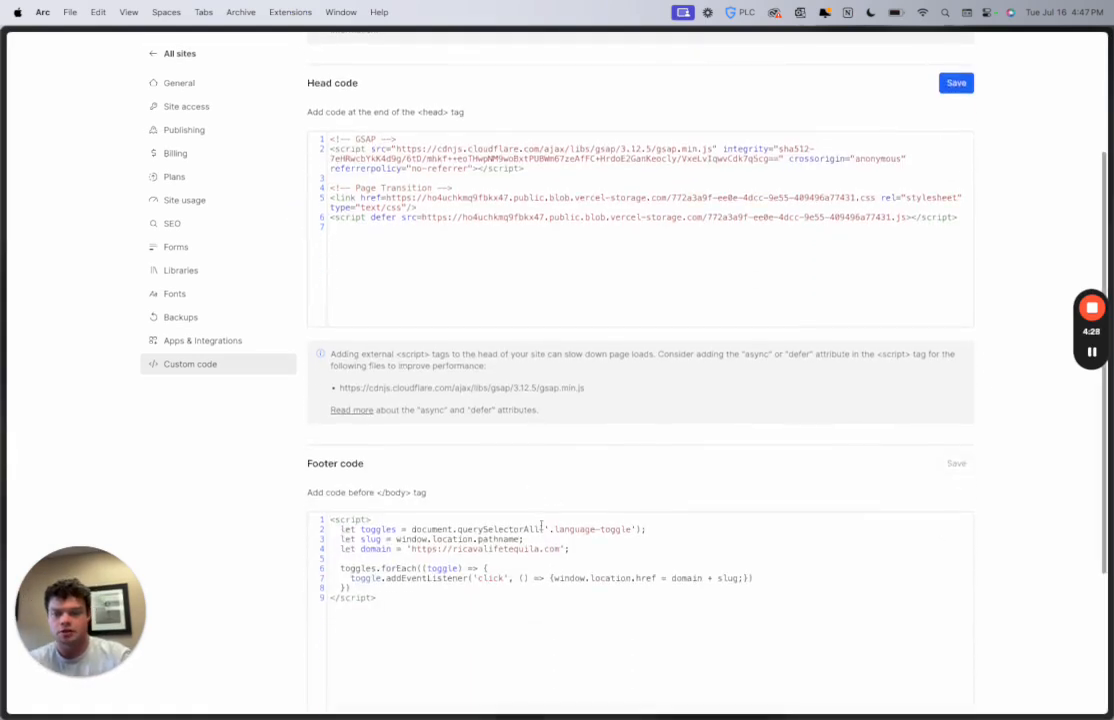
pyautogui.scroll(3, 541, 527)
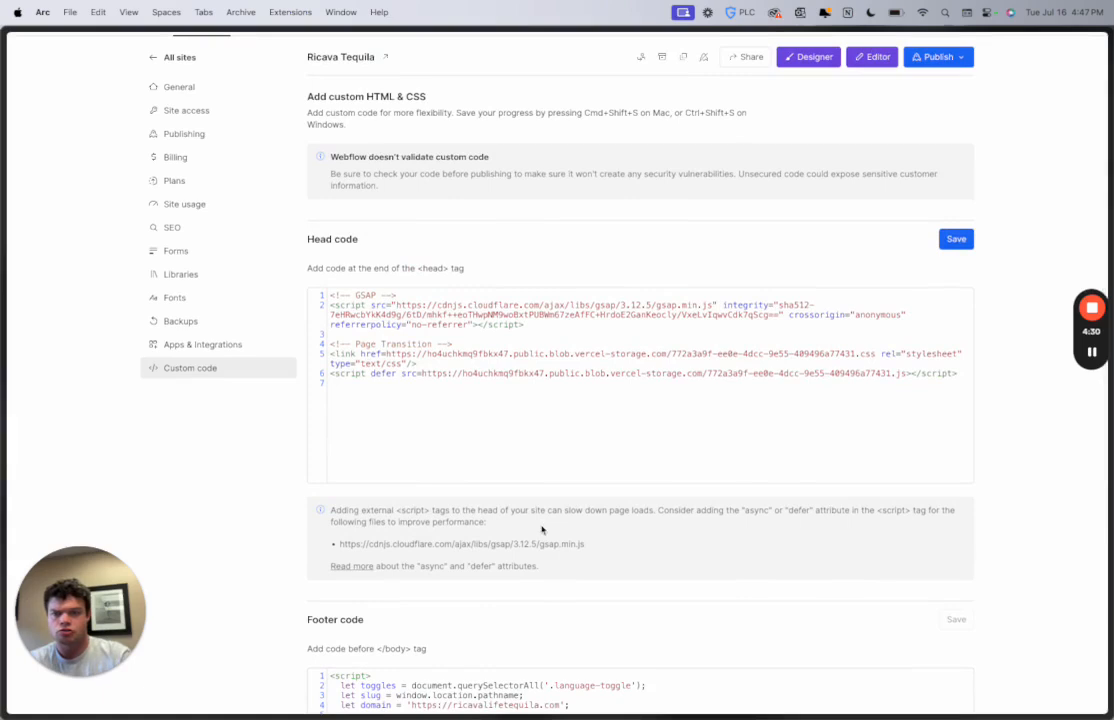
pyautogui.click(955, 238)
pyautogui.scroll(1, 617, 248)
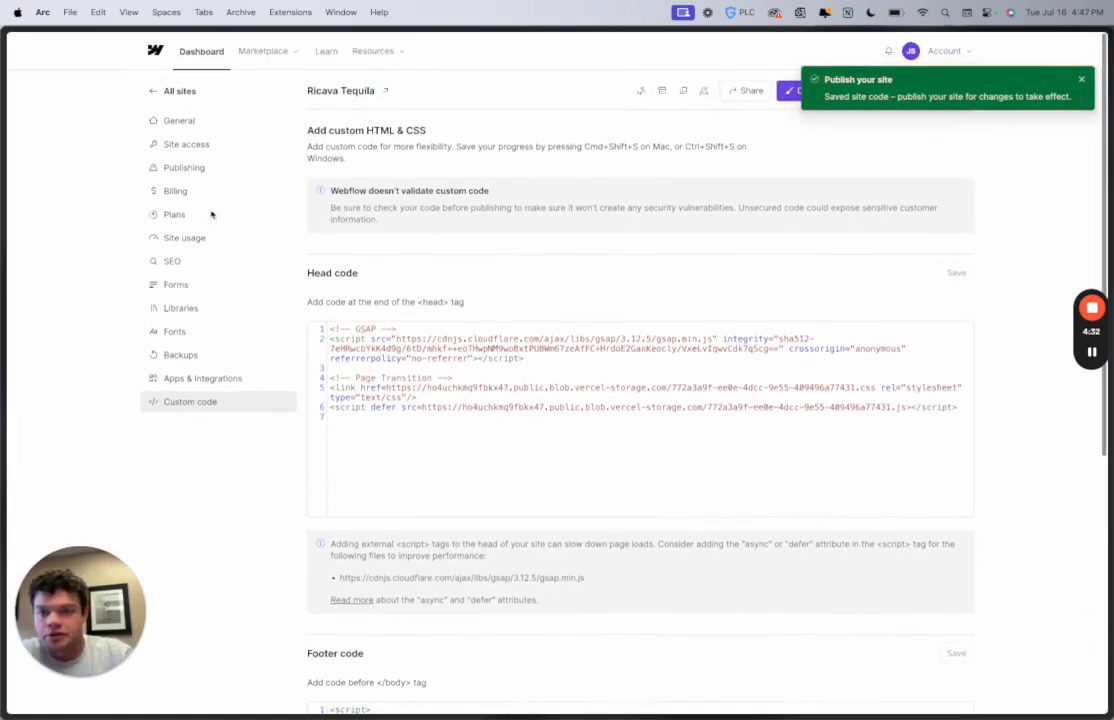
# Switch to FlowTransitions and examine the head and body code in the installation instructions.
pyautogui.moveTo(4, 300)
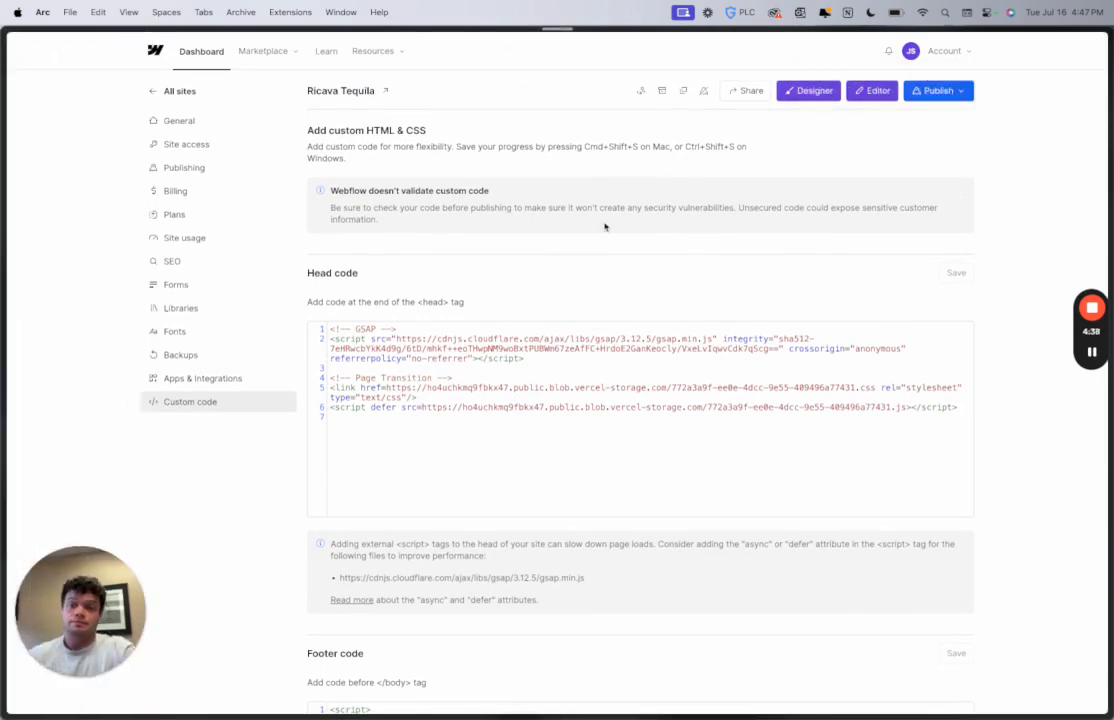
pyautogui.hotkey('ctrl', 'Tab')
pyautogui.click(80, 277)
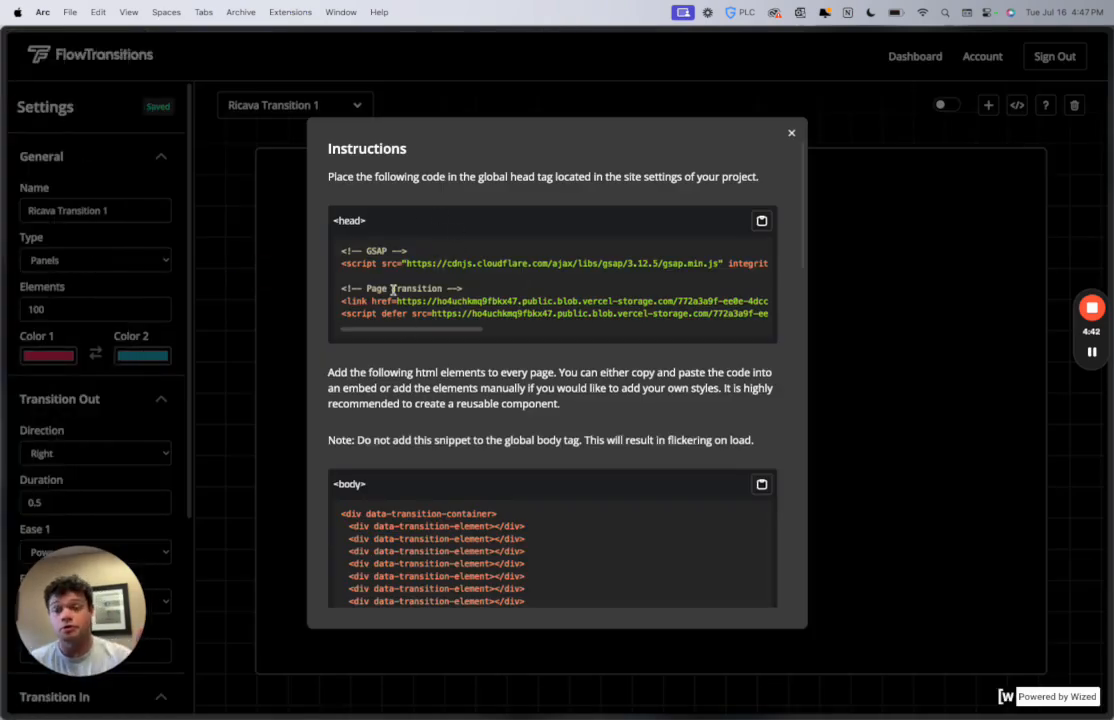
pyautogui.scroll(-2, 443, 445)
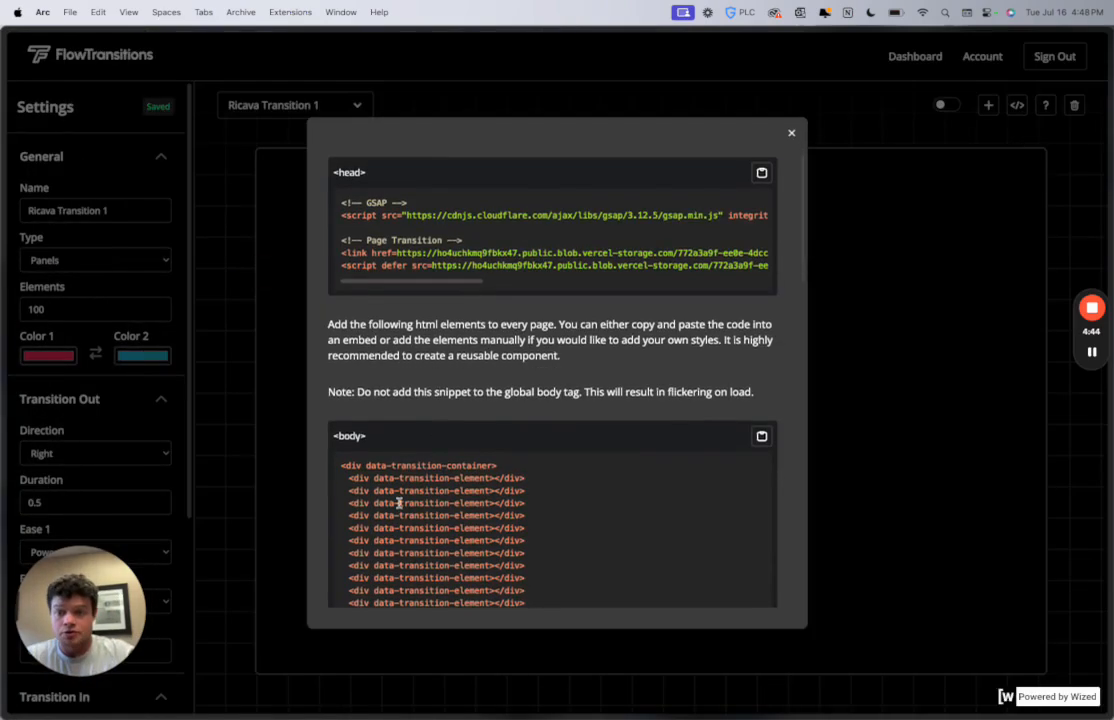
pyautogui.scroll(-3, 360, 440)
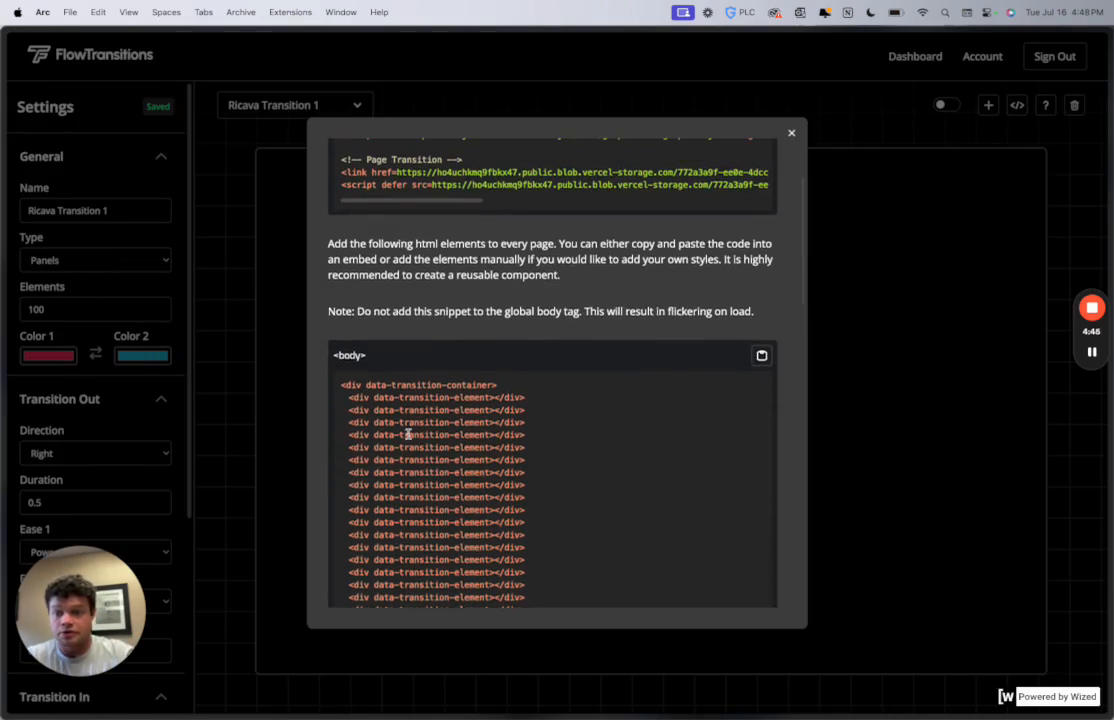
pyautogui.scroll(-15, 460, 443)
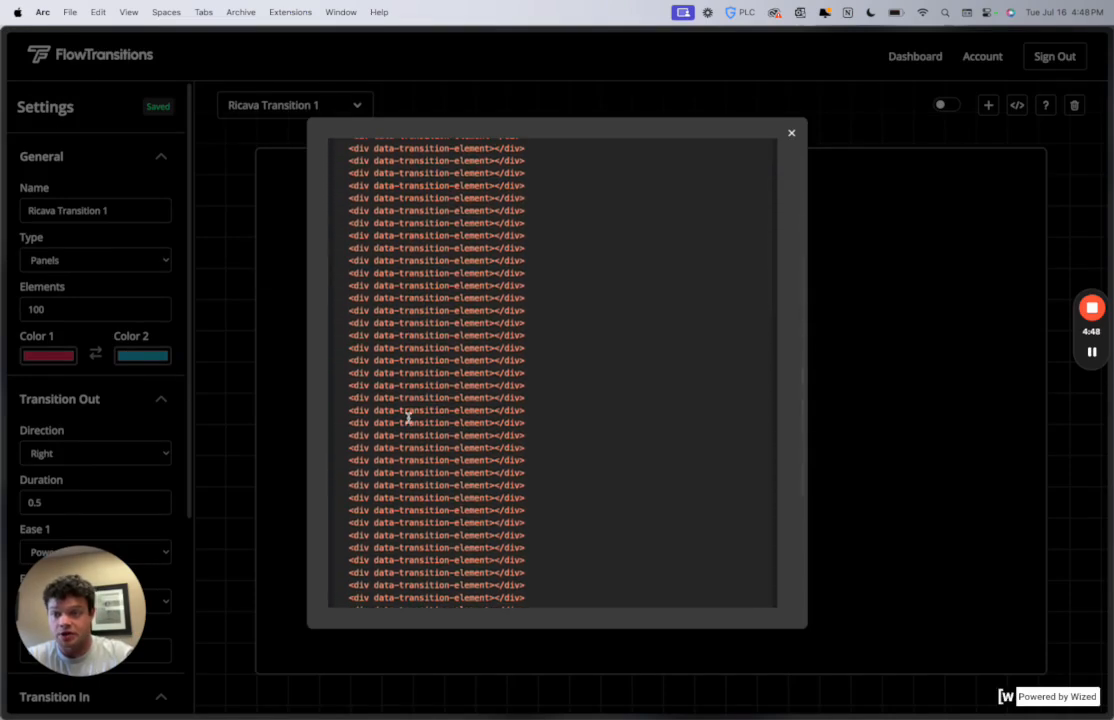
pyautogui.scroll(-1, 519, 443)
pyautogui.scroll(-1, 520, 444)
pyautogui.scroll(20, 520, 444)
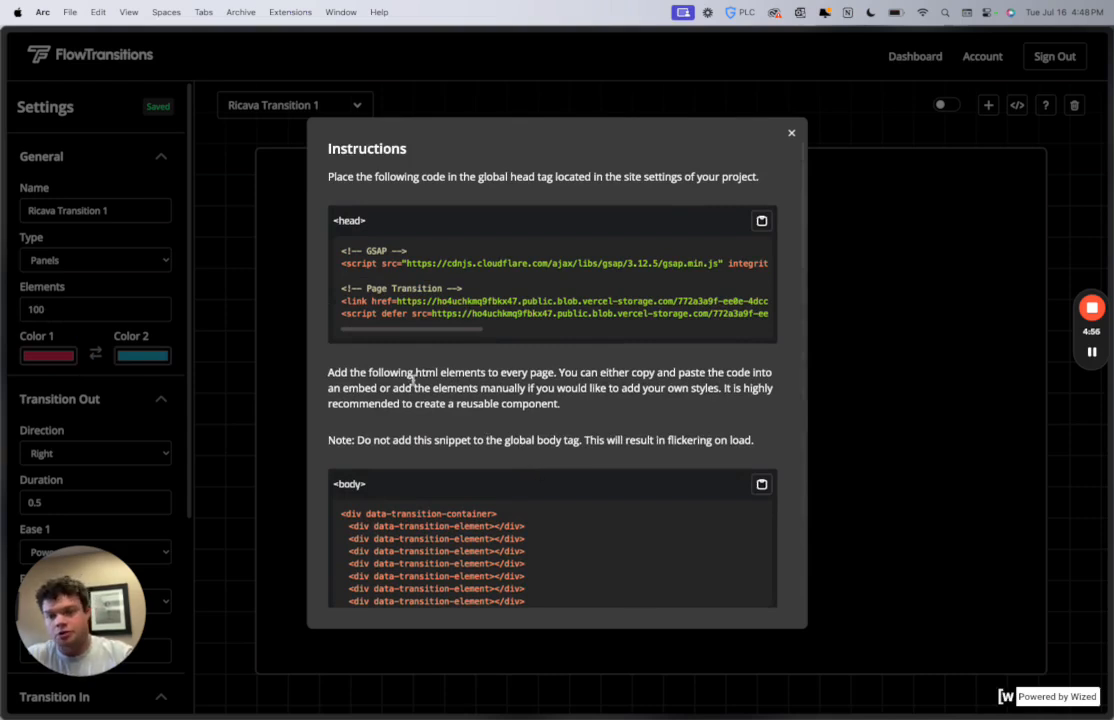
# Read the notes on adding the elements to every page and avoiding the global body tag, and copy the body snippet.
pyautogui.moveTo(335, 373); pyautogui.dragTo(661, 387)
pyautogui.click(654, 411)
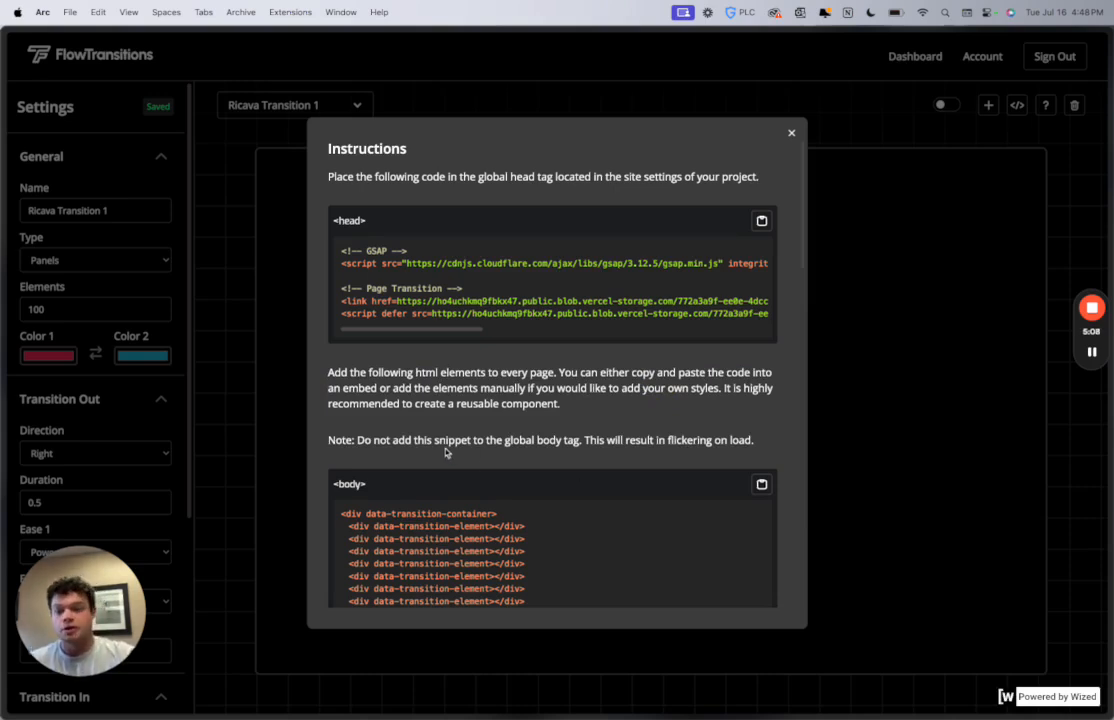
pyautogui.moveTo(505, 441); pyautogui.dragTo(585, 441)
pyautogui.click(602, 462)
pyautogui.click(759, 485)
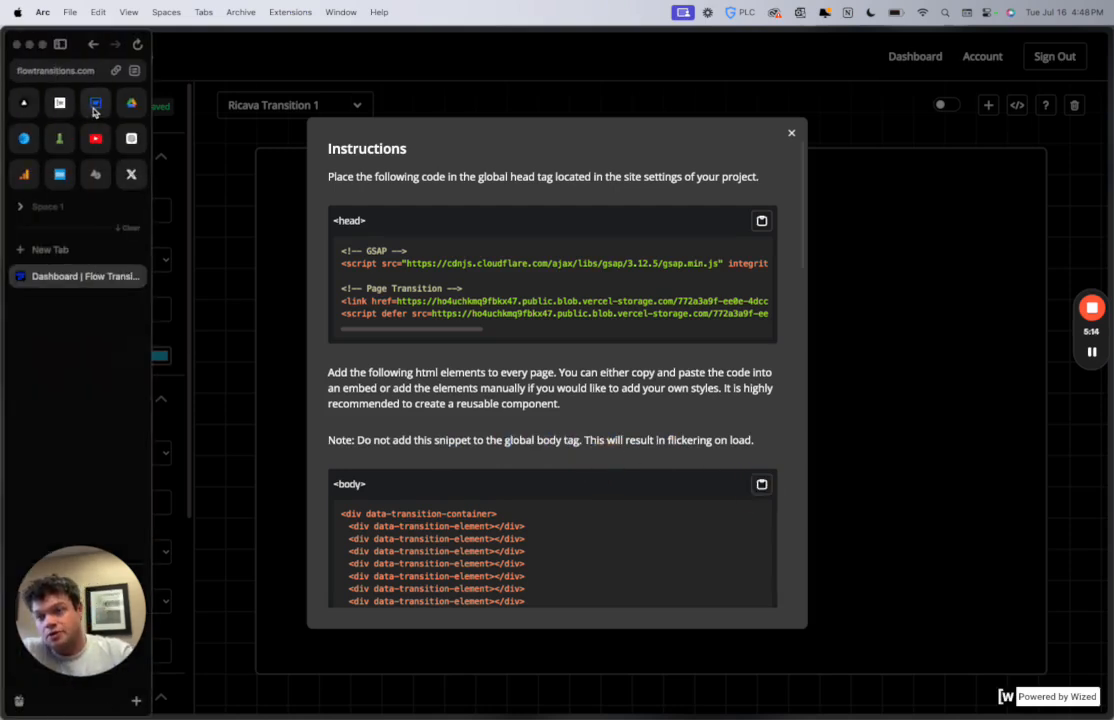
# Switch to the Webflow Designer, expand Wrapper Pages and open its Footer Section component for editing.
pyautogui.click(94, 105)
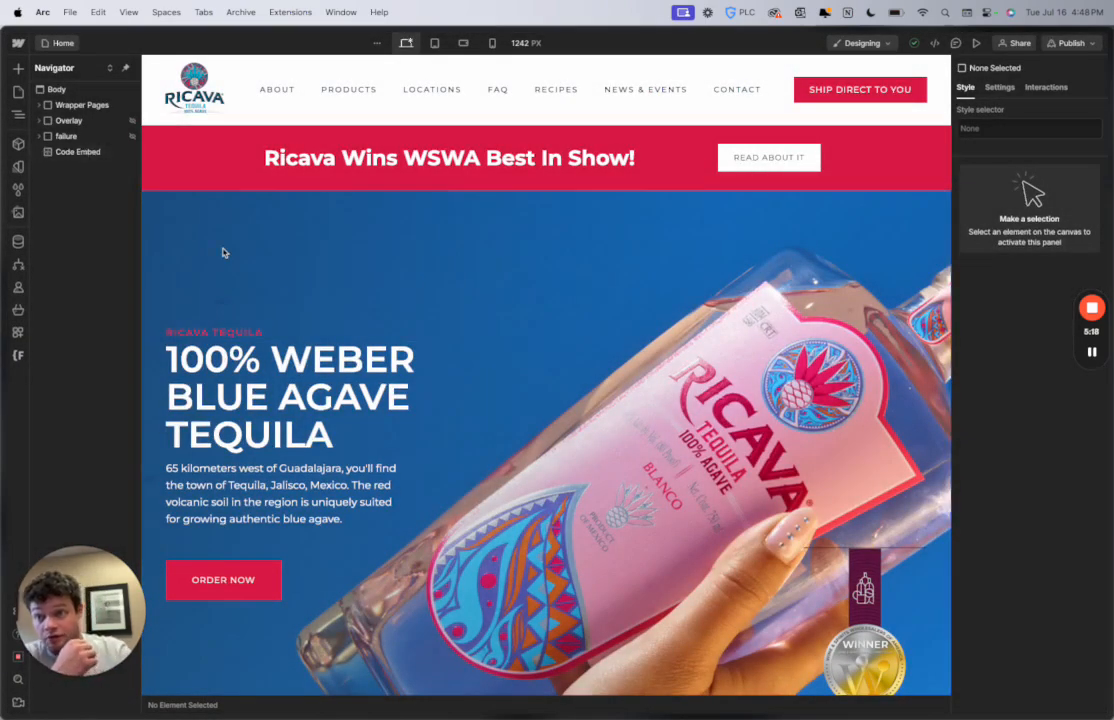
pyautogui.scroll(-5, 216, 246)
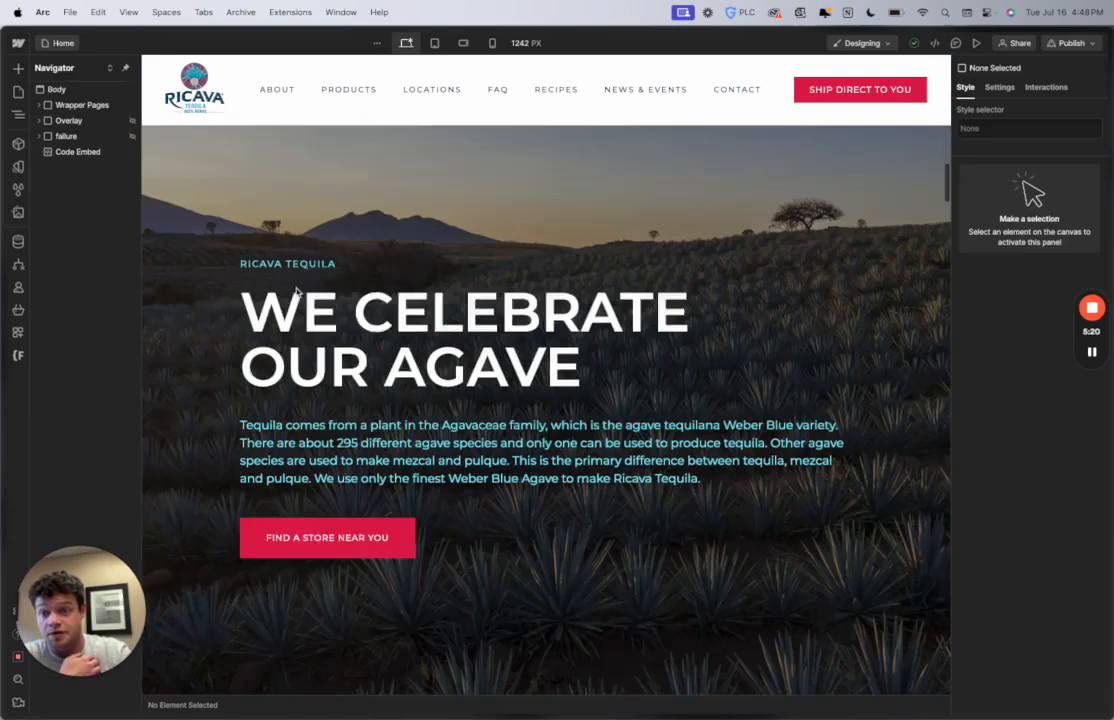
pyautogui.click(38, 105)
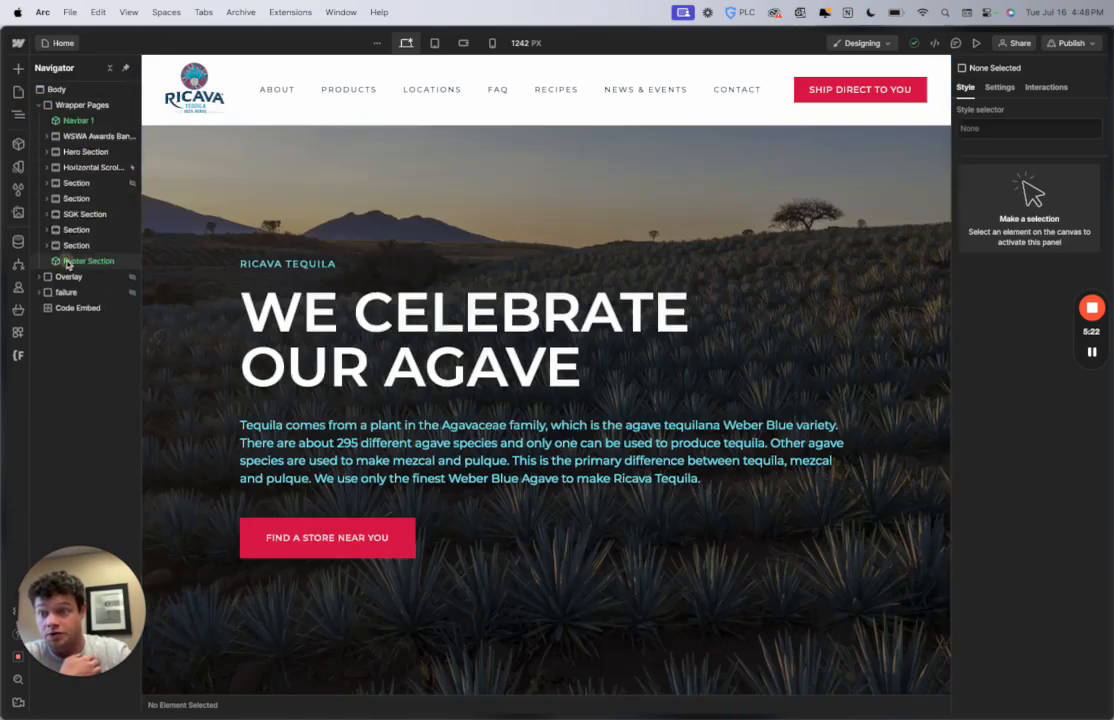
pyautogui.click(68, 263)
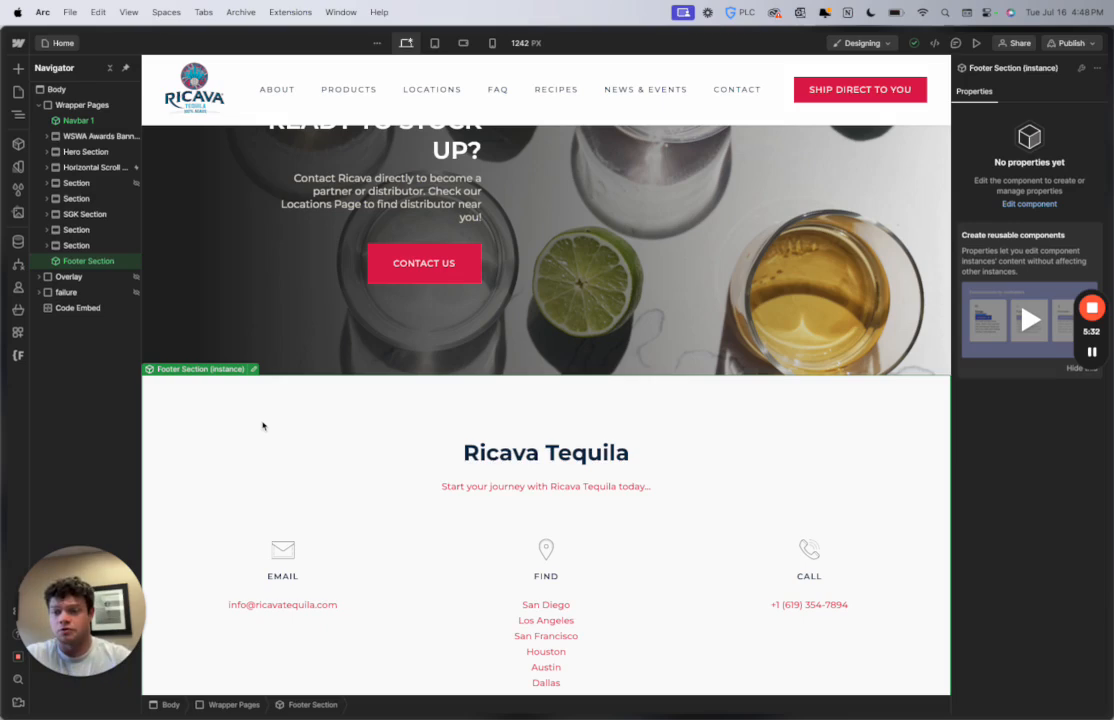
pyautogui.click(18, 143)
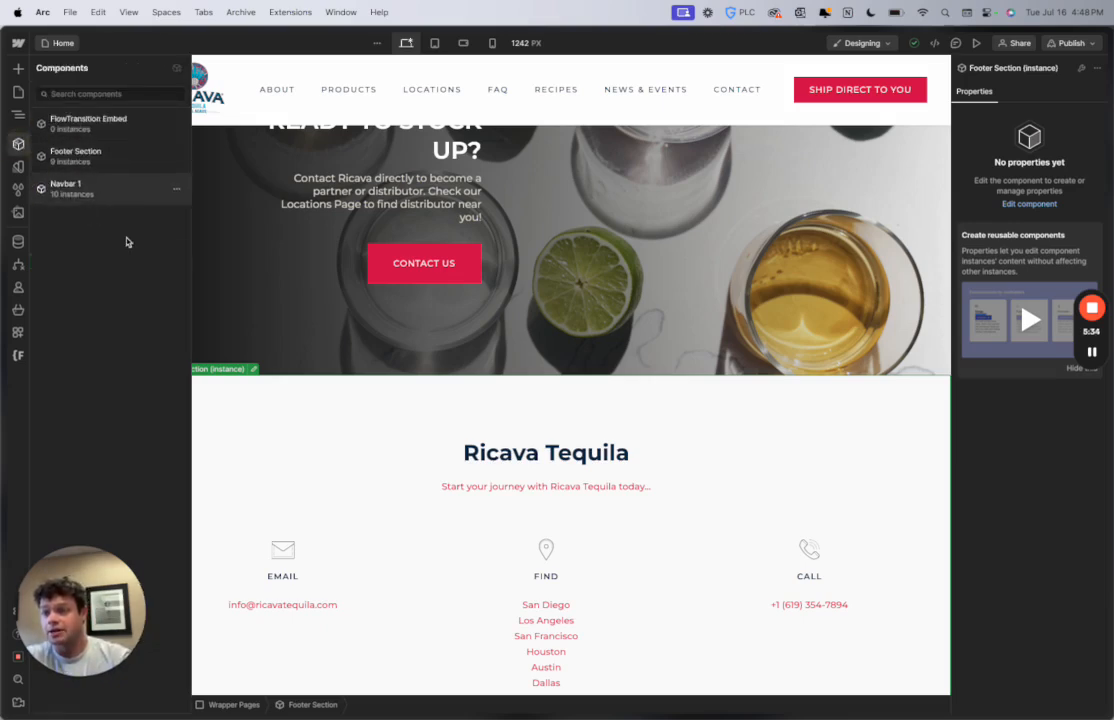
pyautogui.click(259, 389)
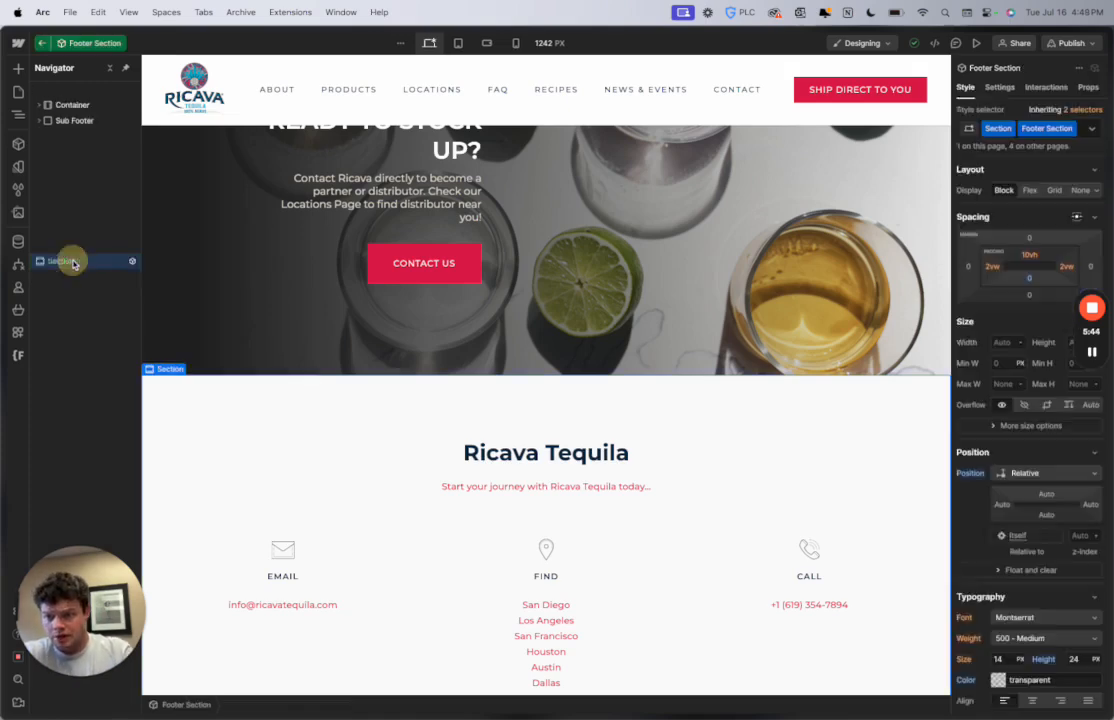
pyautogui.doubleClick(75, 261)
pyautogui.press('super+e')
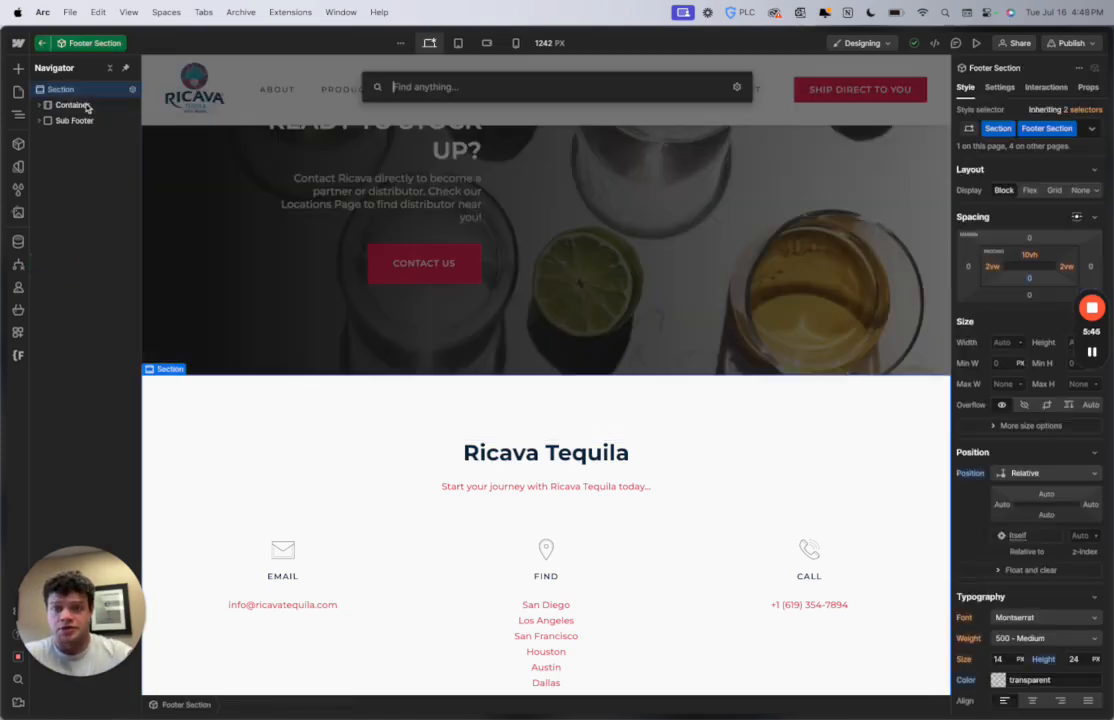
pyautogui.write('embed')
pyautogui.press('Return')
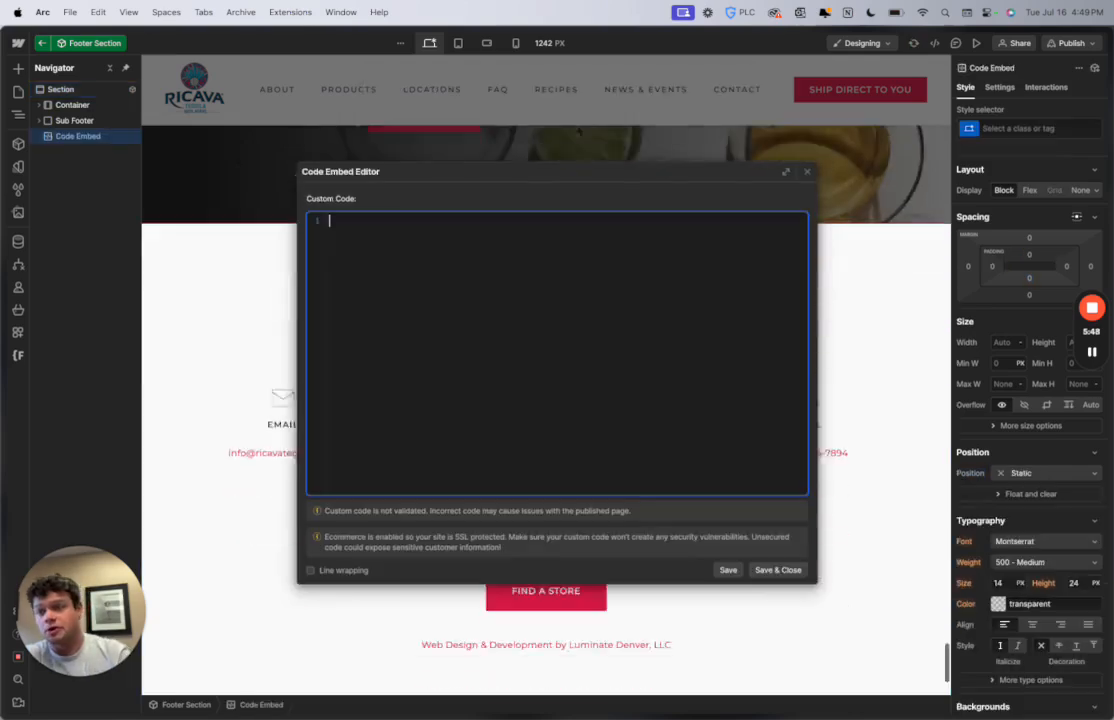
pyautogui.click(86, 148)
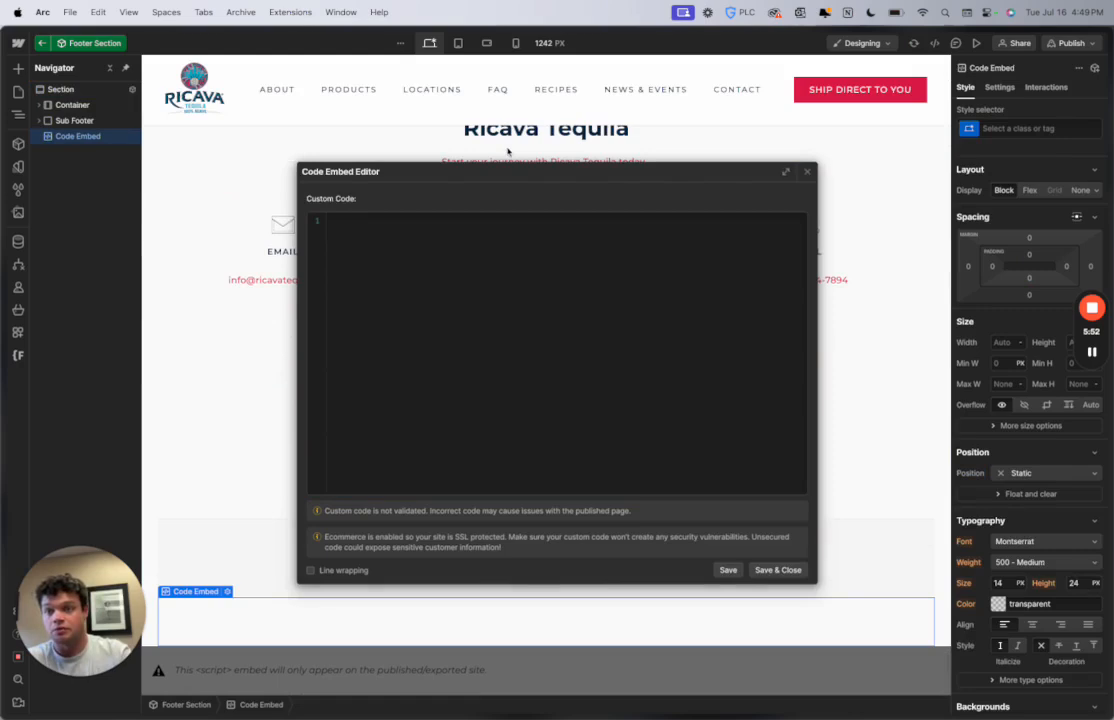
pyautogui.click(805, 172)
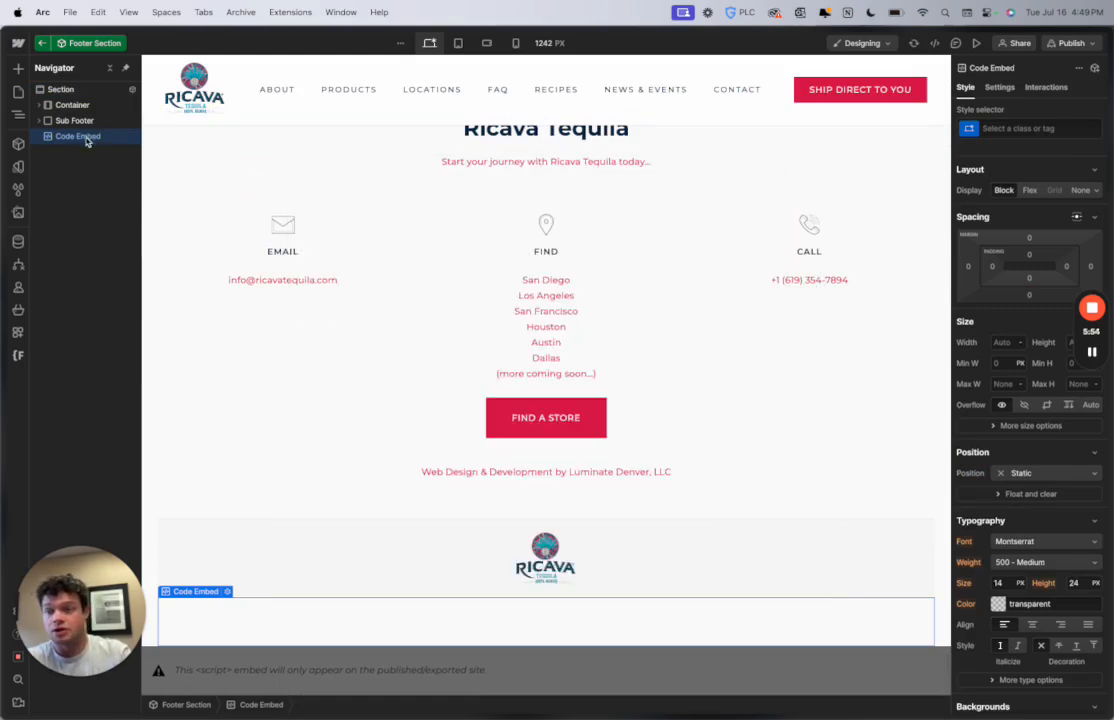
pyautogui.press('Escape')
pyautogui.doubleClick(82, 259)
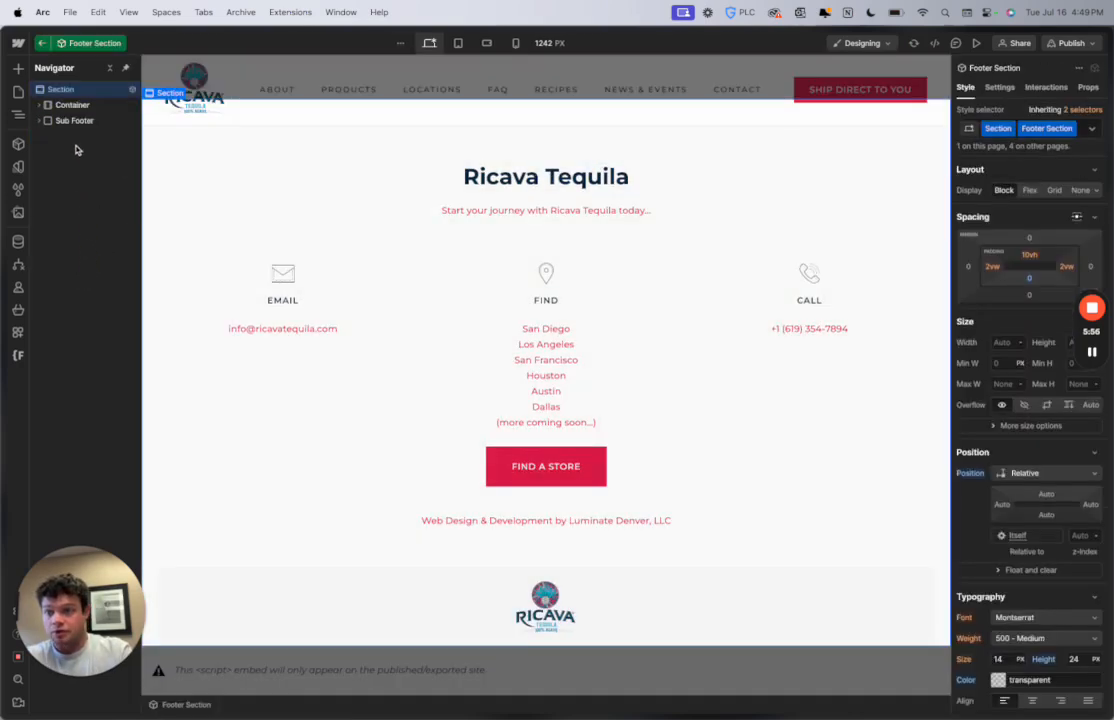
pyautogui.click(18, 68)
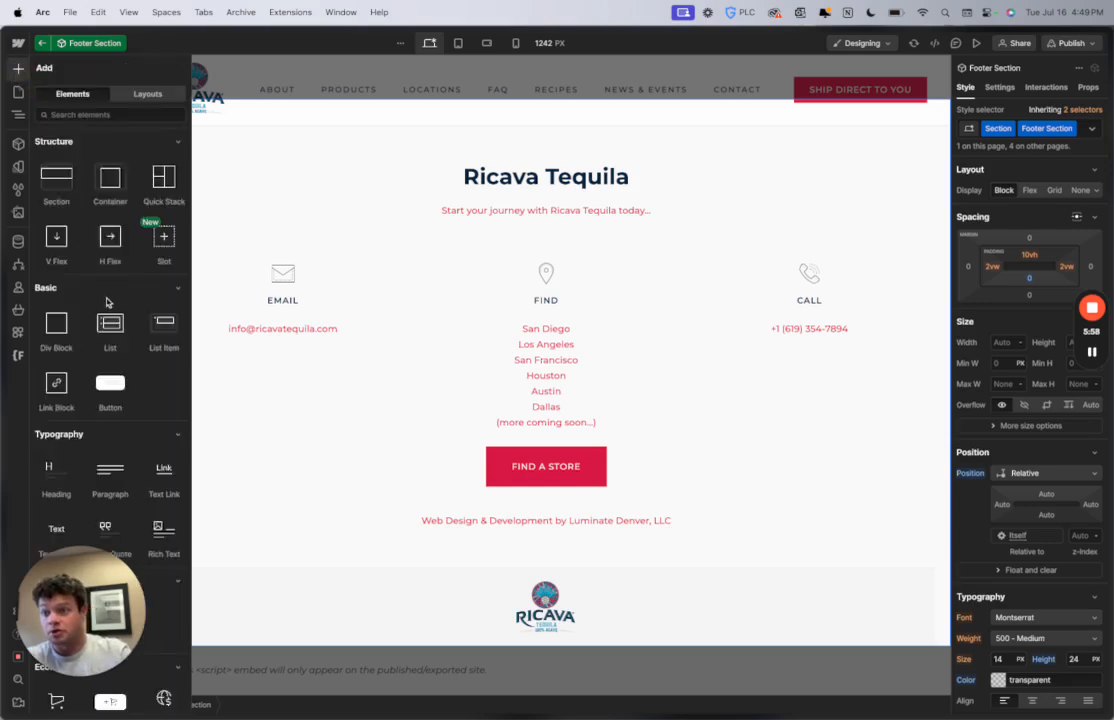
pyautogui.scroll(-10, 100, 340)
pyautogui.scroll(-5, 95, 388)
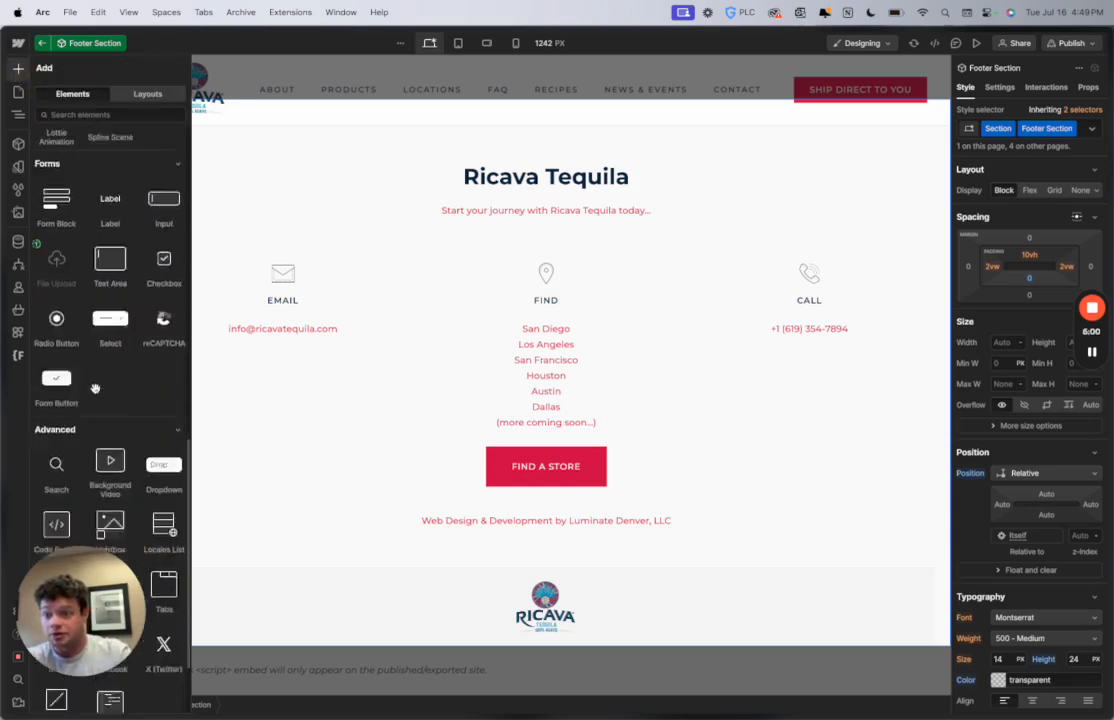
pyautogui.click(18, 68)
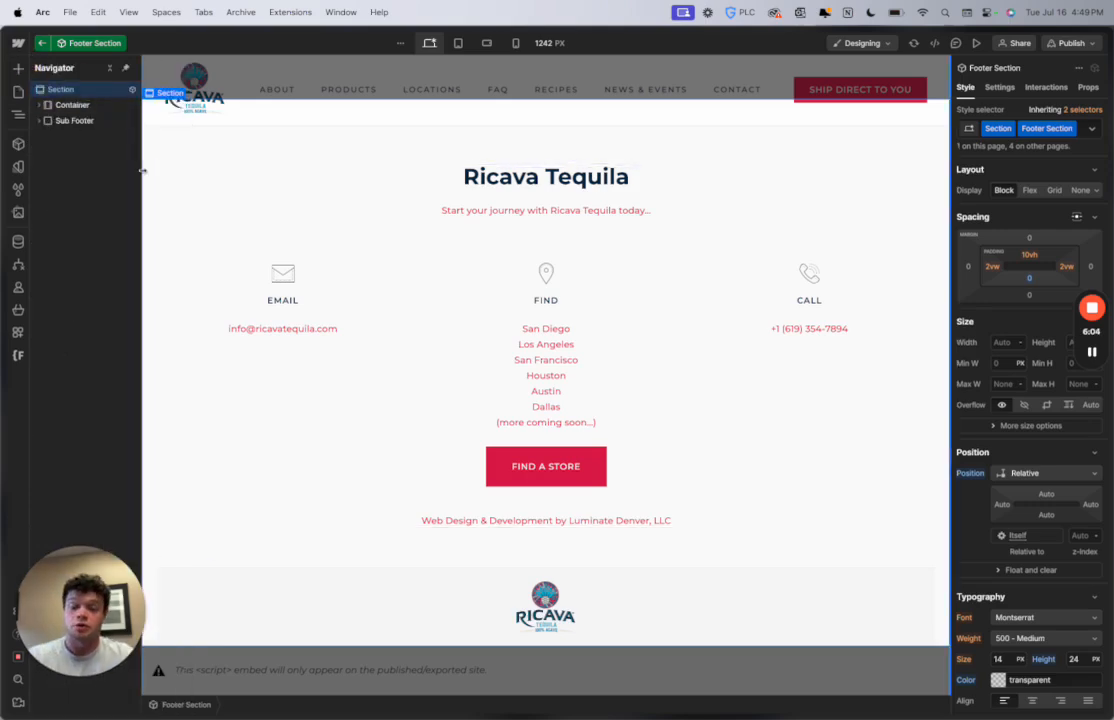
# Add a Code Embed to the Footer Section's main section, paste the copied body snippet into it, and save and close the editor.
pyautogui.press('super+e')
pyautogui.write('embed')
pyautogui.press('Return')
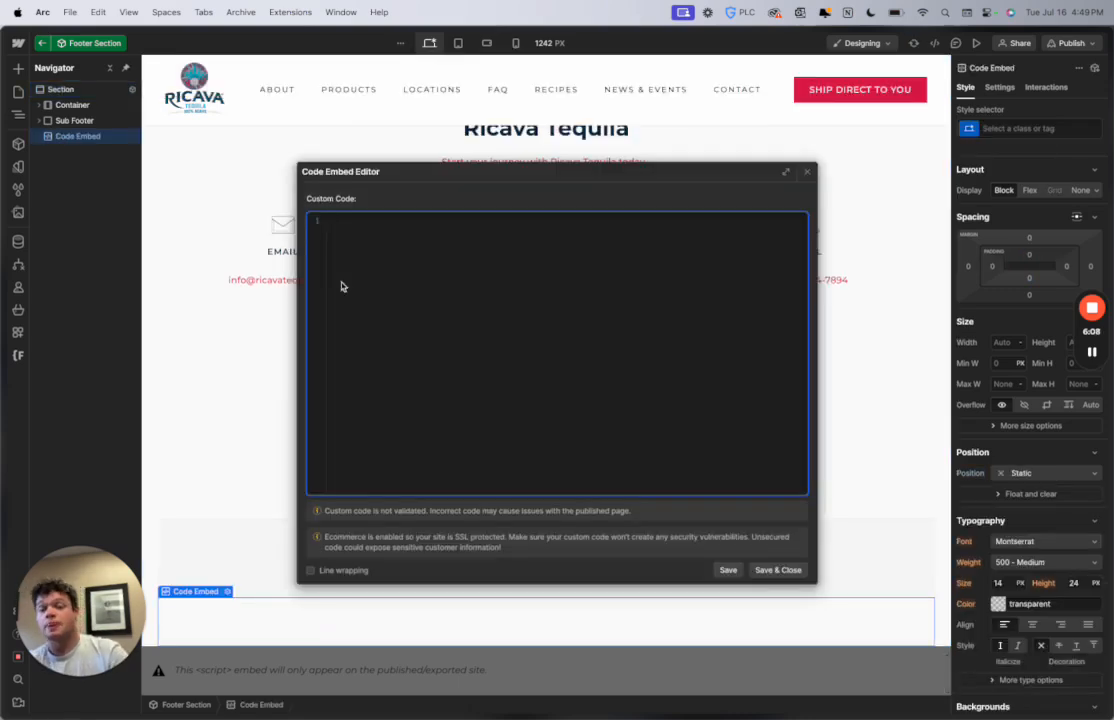
pyautogui.press('super+v')
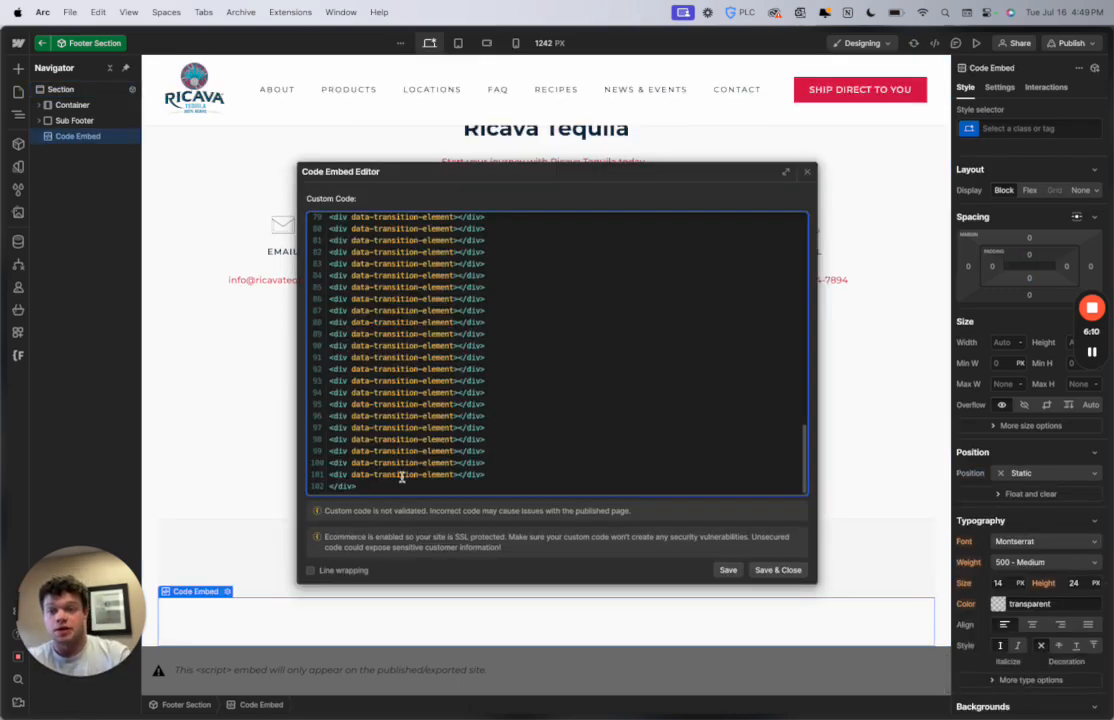
pyautogui.scroll(10, 427, 480)
pyautogui.scroll(6, 427, 480)
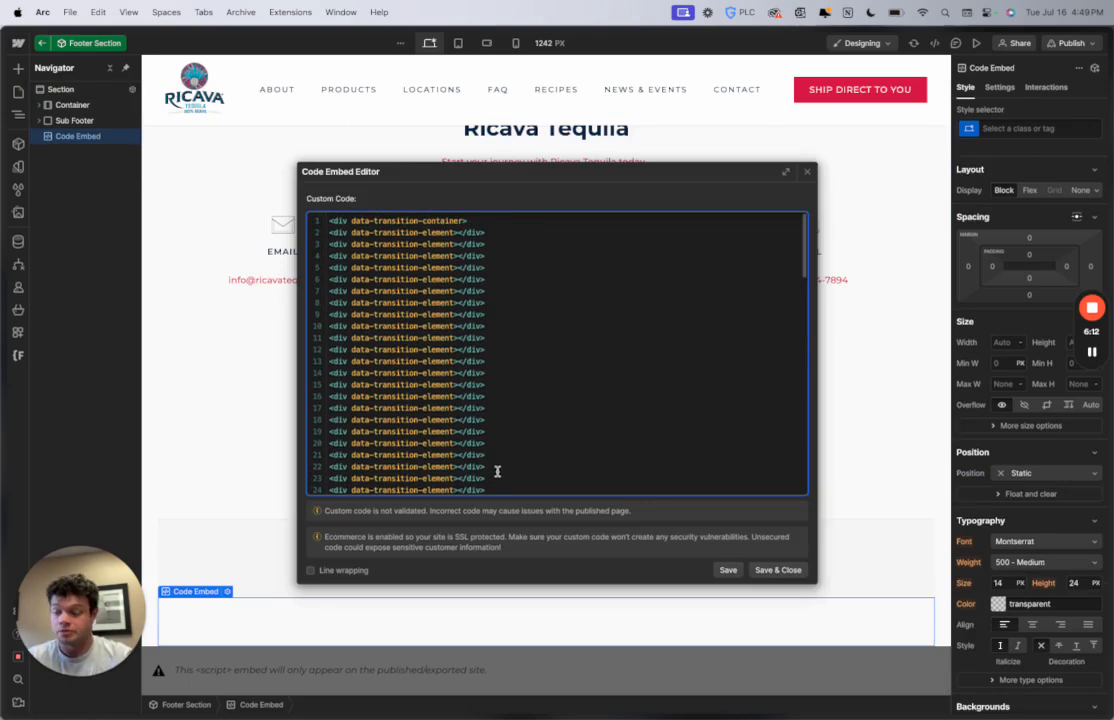
pyautogui.click(768, 570)
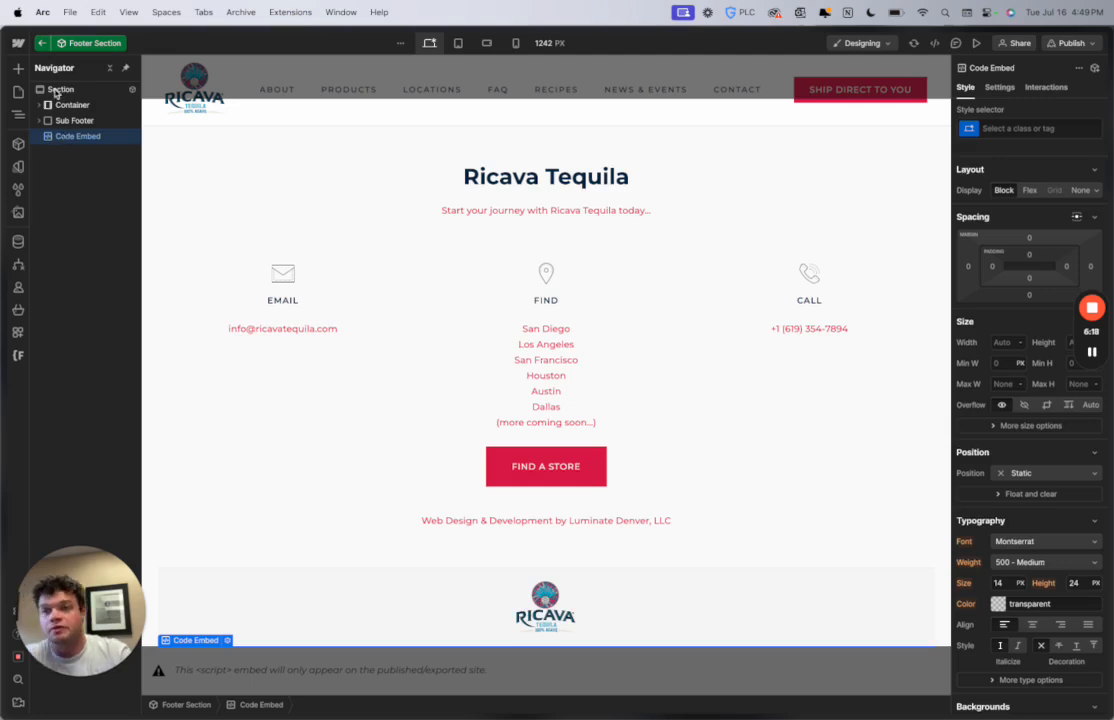
# Apply the existing FlowTransition Embed class to the new Code Embed and exit the Footer Section component.
pyautogui.click(990, 128)
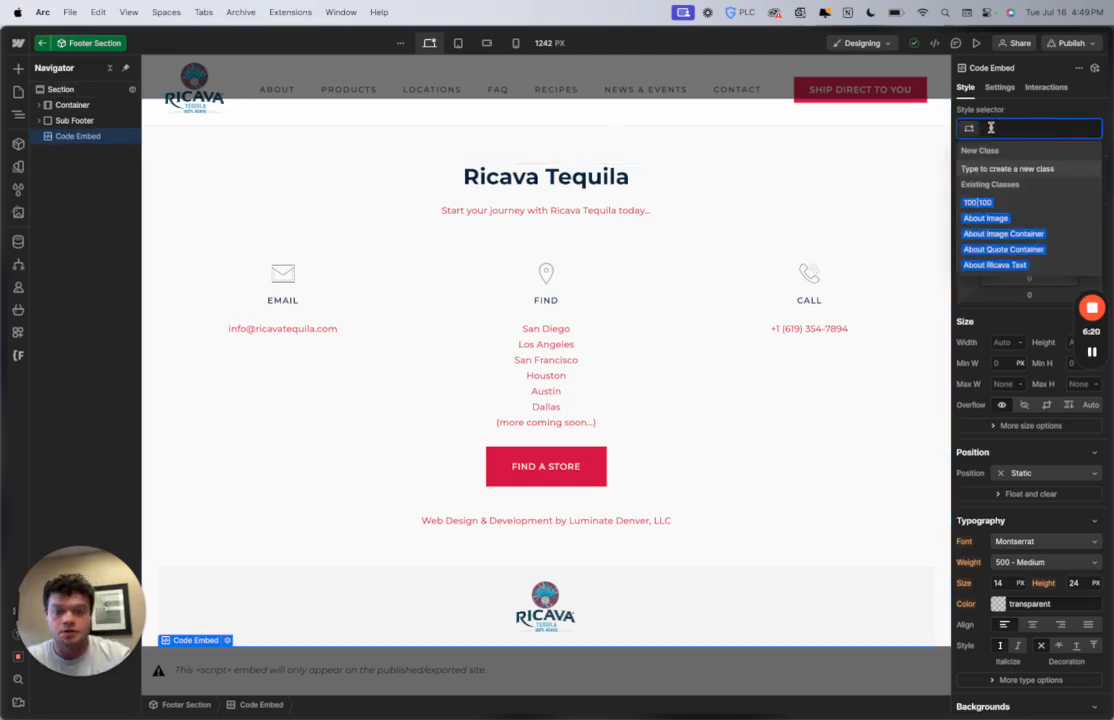
pyautogui.write('Flow')
pyautogui.press('Return')
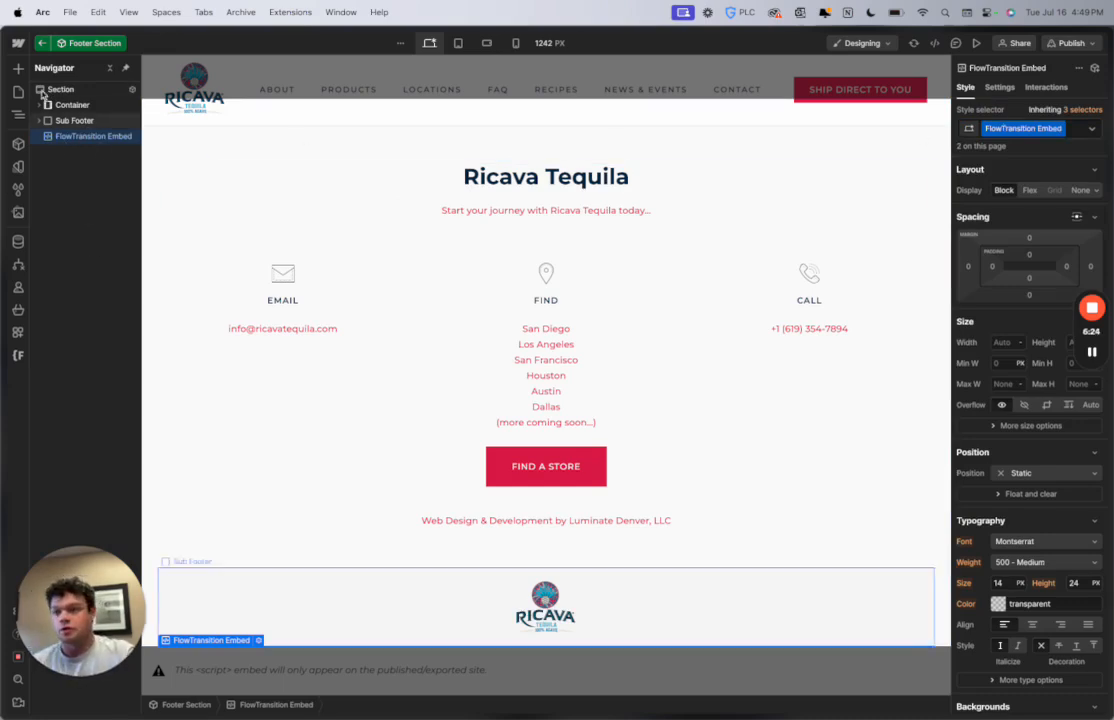
pyautogui.click(42, 43)
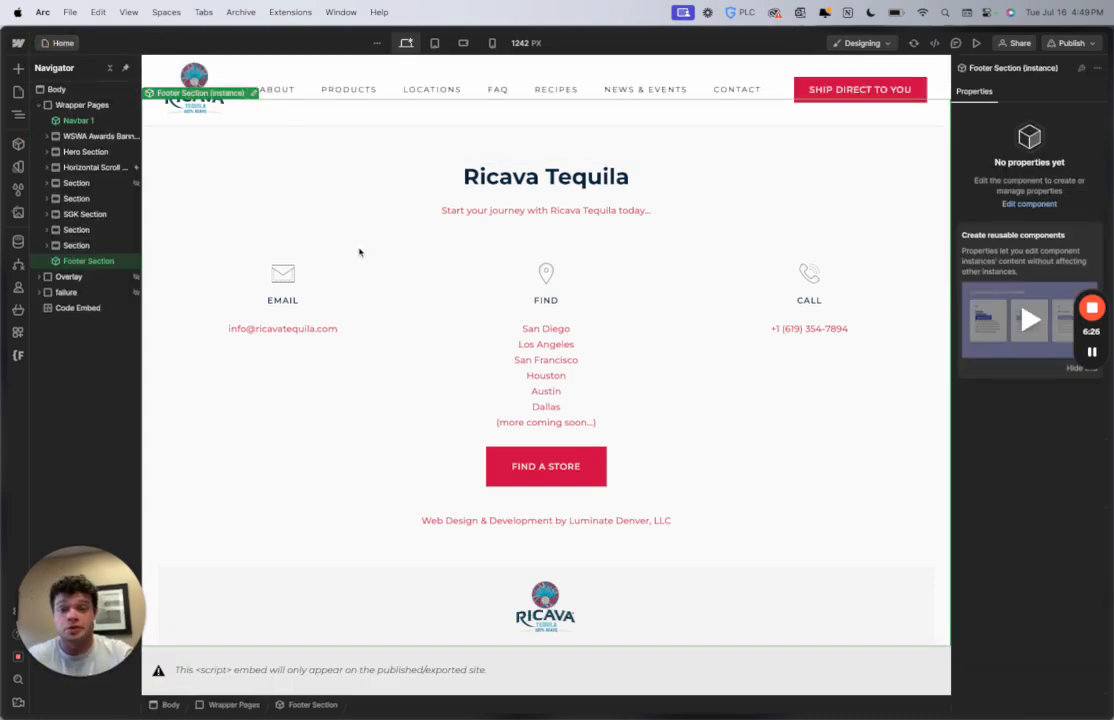
# Open the live Ricava Tequila site in a new tab and view its Products, About and home pages.
pyautogui.scroll(15, 350, 250)
pyautogui.moveTo(4, 320)
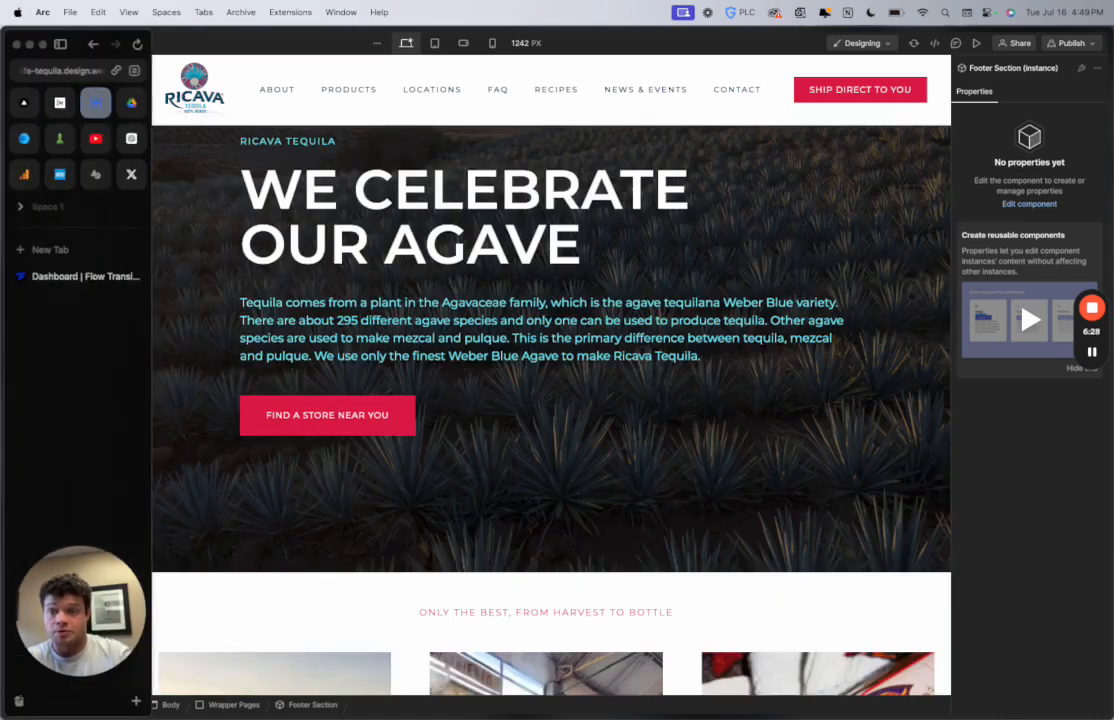
pyautogui.click(51, 249)
pyautogui.click(480, 390)
pyautogui.click(346, 67)
pyautogui.click(286, 65)
pyautogui.click(205, 72)
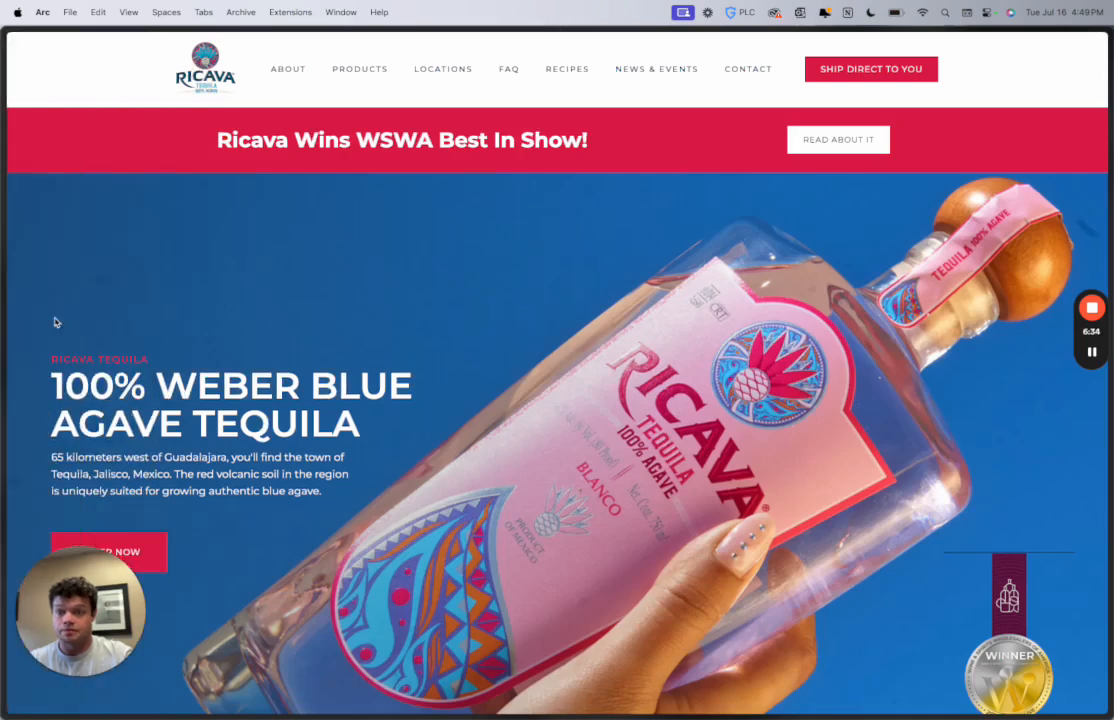
# Return to the Webflow Designer and publish the site to the staging domain and both production domains.
pyautogui.click(92, 102)
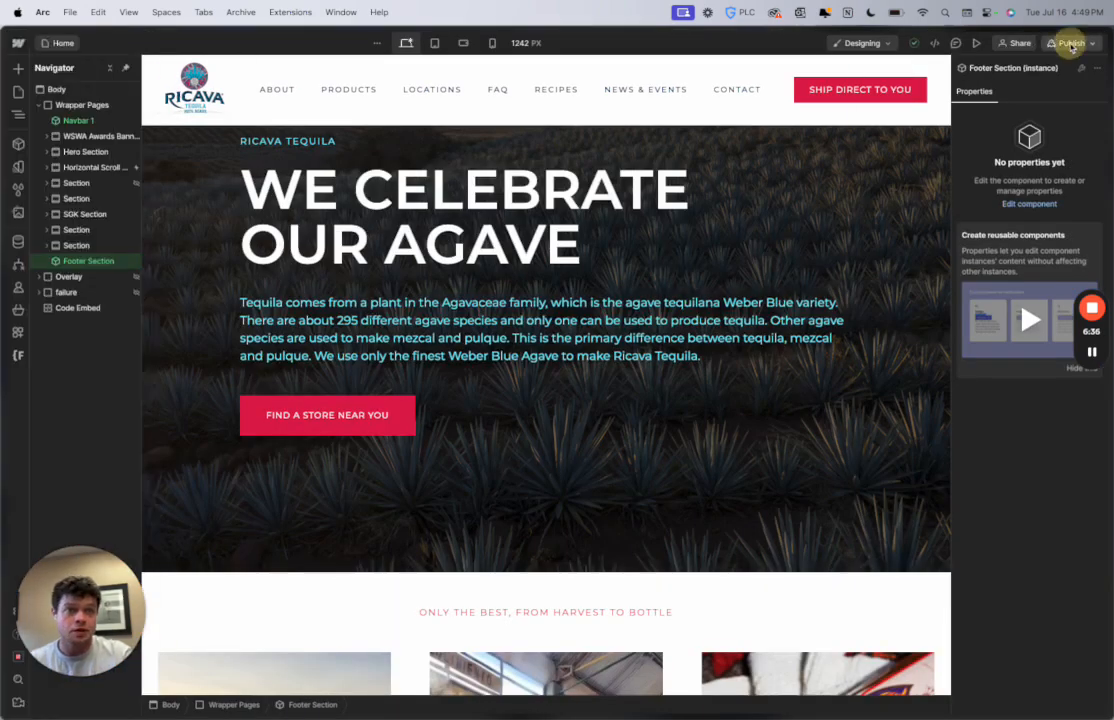
pyautogui.click(1071, 43)
pyautogui.click(1043, 284)
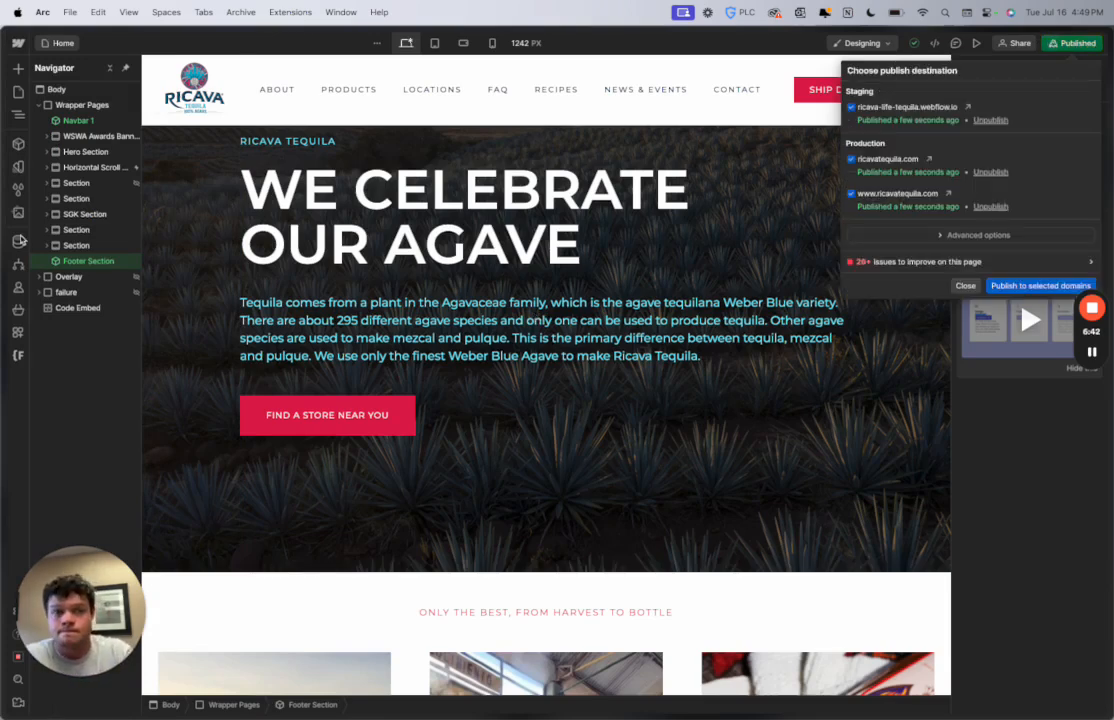
# Check the page transition on the published site by visiting the About, Contact, Recipes and Locations pages and returning to the home page.
pyautogui.moveTo(6, 210)
pyautogui.click(60, 264)
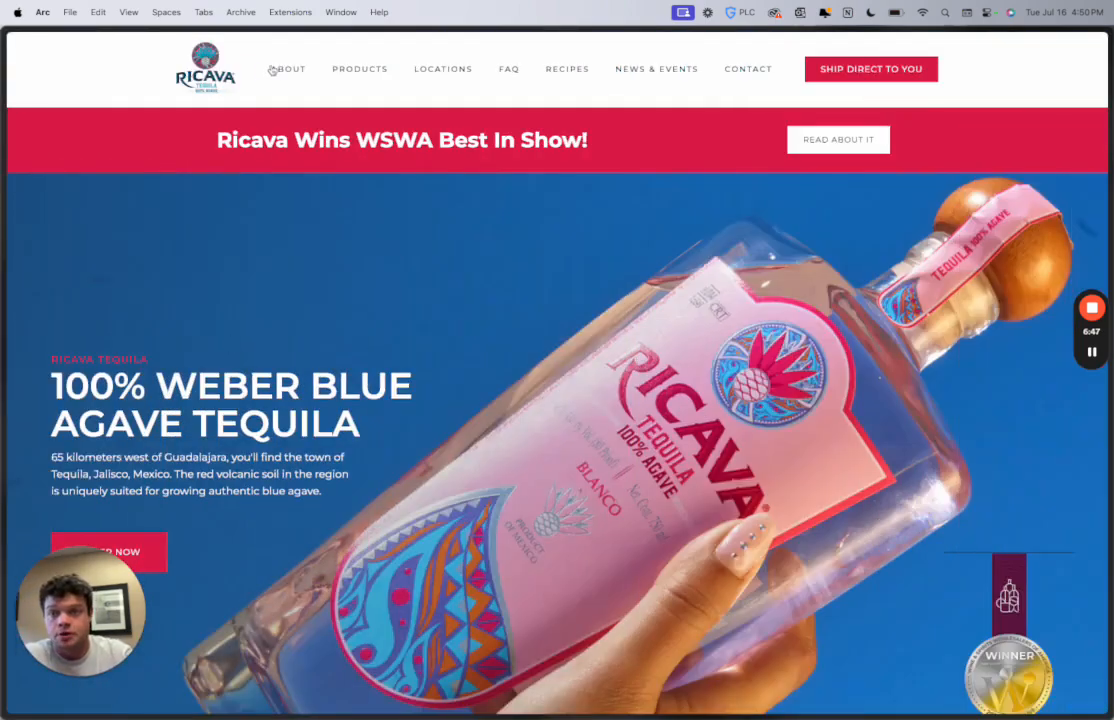
pyautogui.click(287, 69)
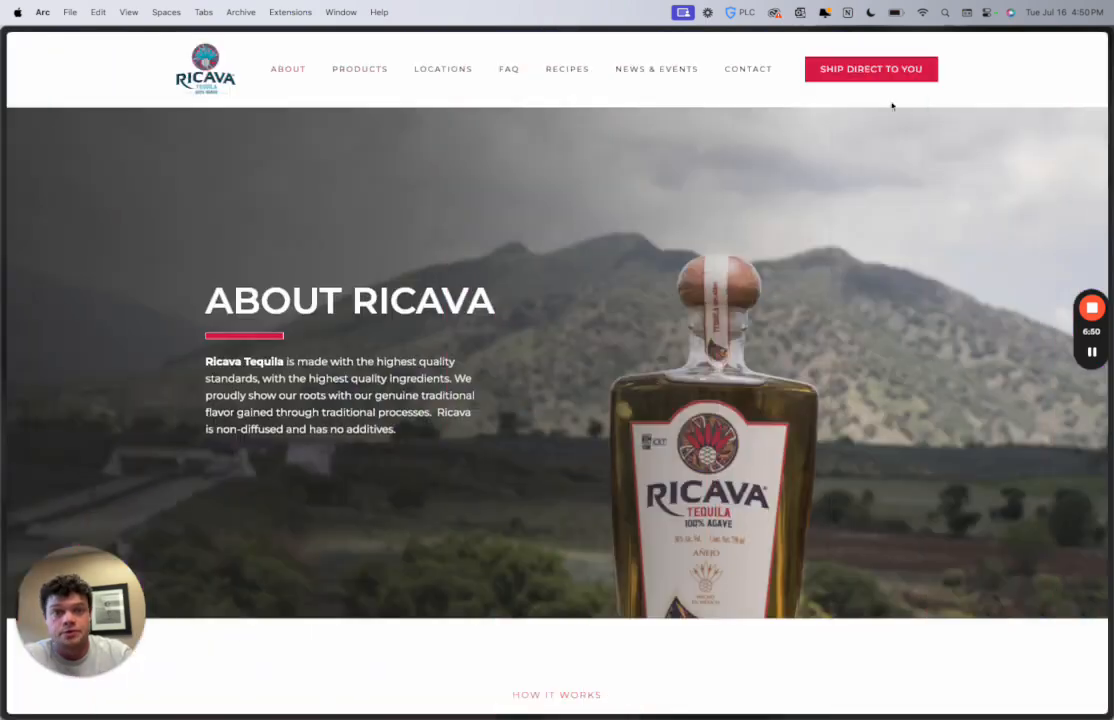
pyautogui.press('super+w')
pyautogui.press('super+shift+t')
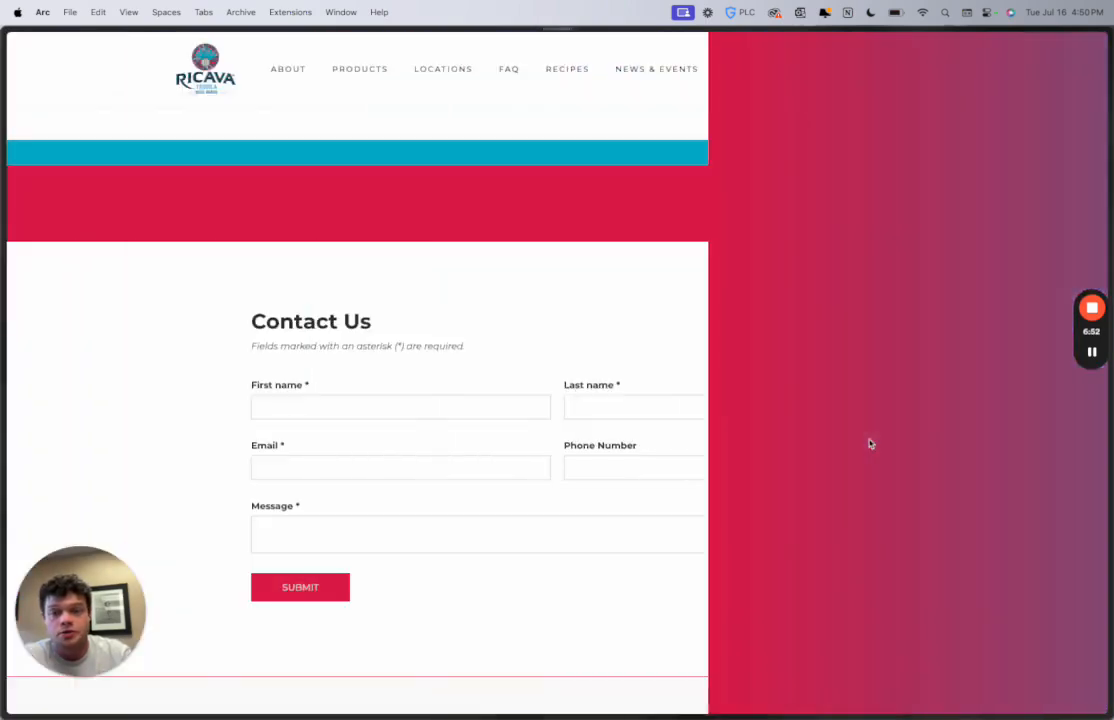
pyautogui.press('super+w')
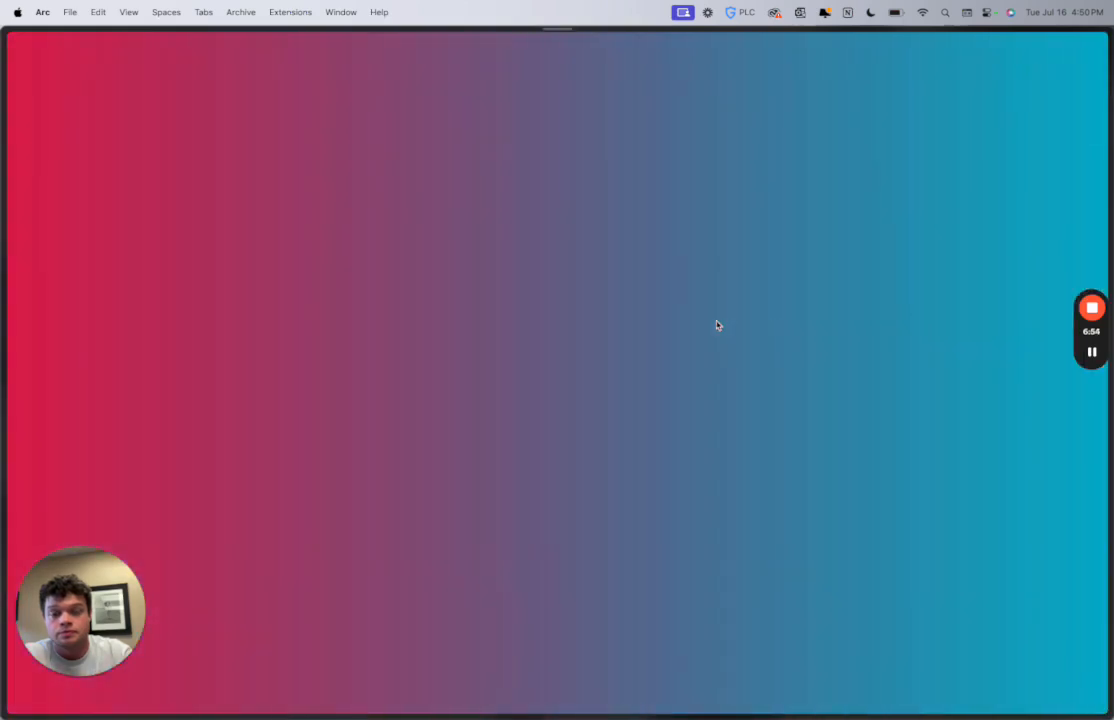
pyautogui.press('super+shift+t')
pyautogui.scroll(-5, 716, 324)
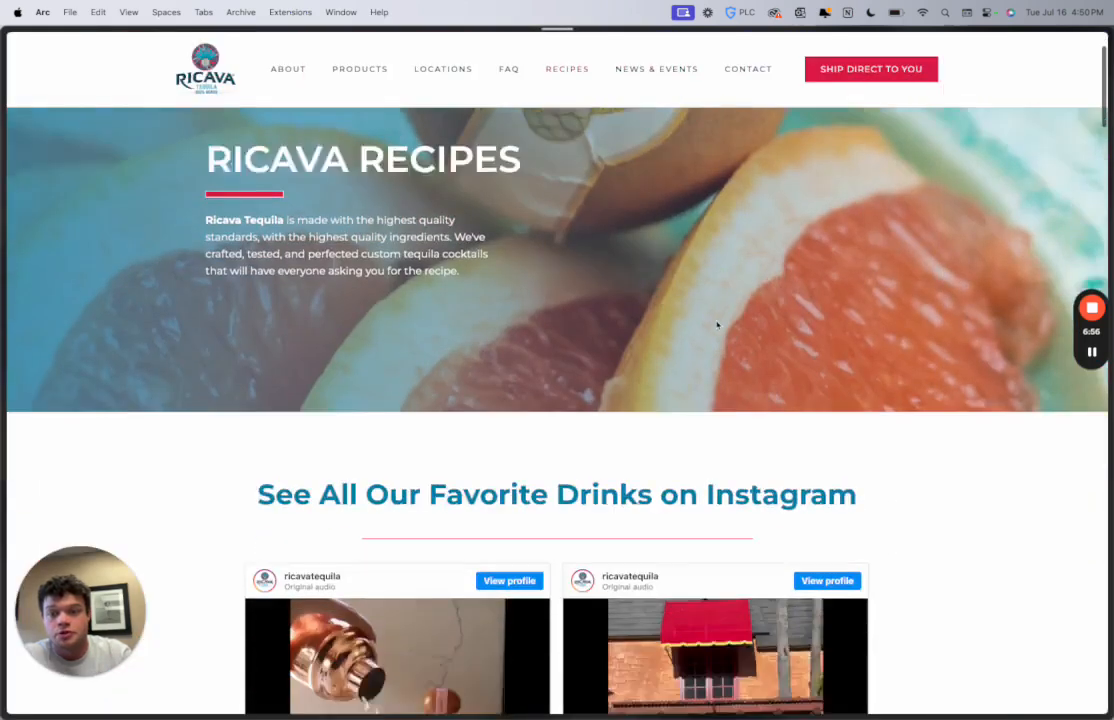
pyautogui.scroll(5, 393, 152)
pyautogui.click(445, 69)
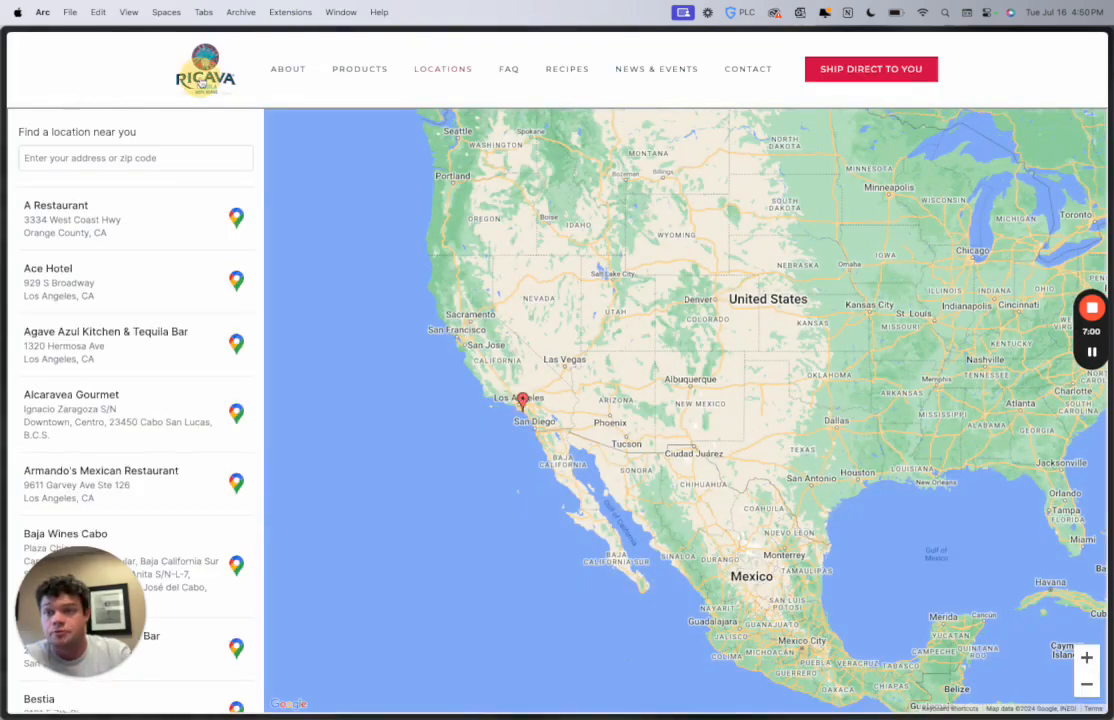
pyautogui.click(203, 68)
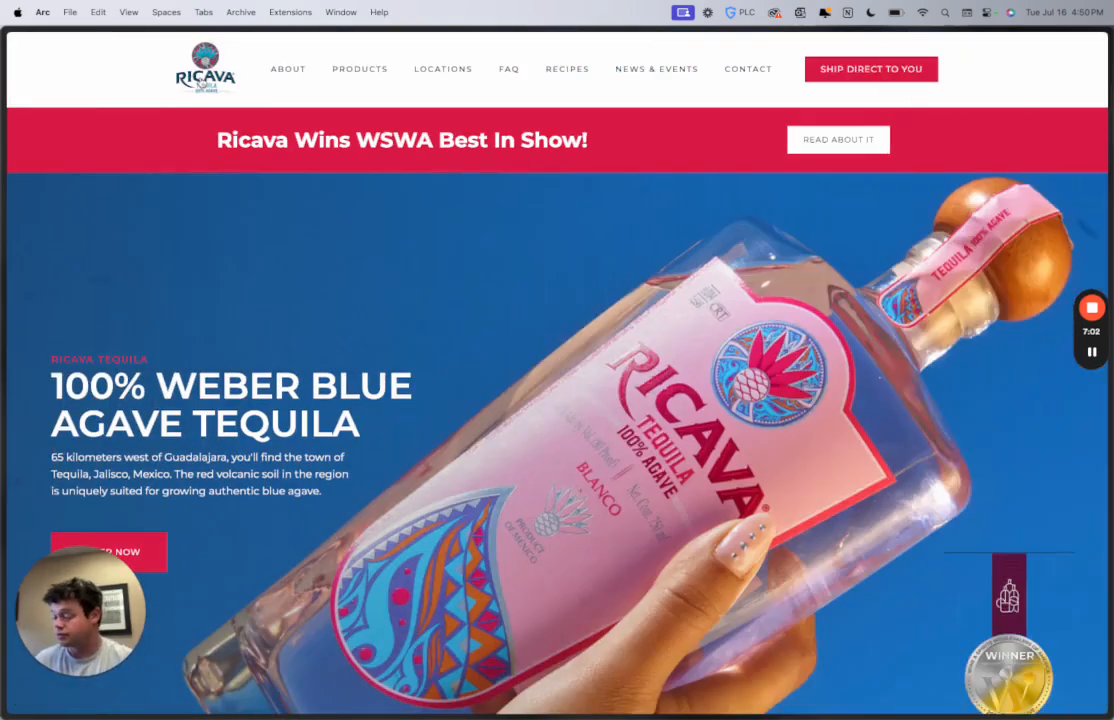